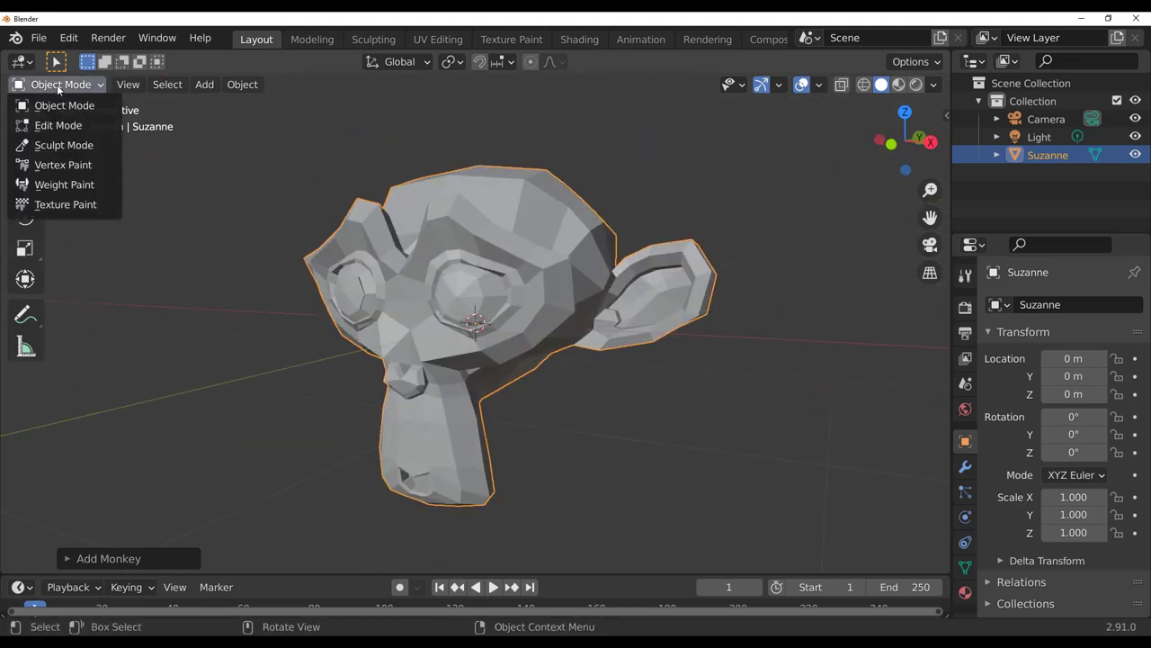
Step: Switch Suzanne to Sculpt Mode and paint her left ear, front and back, as a face set with the Draw Face Sets brush
{"action": "left_click", "coordinate": [60, 144]}
{"action": "scroll", "coordinate": [33, 404], "scroll_direction": "down", "scroll_amount": 8}
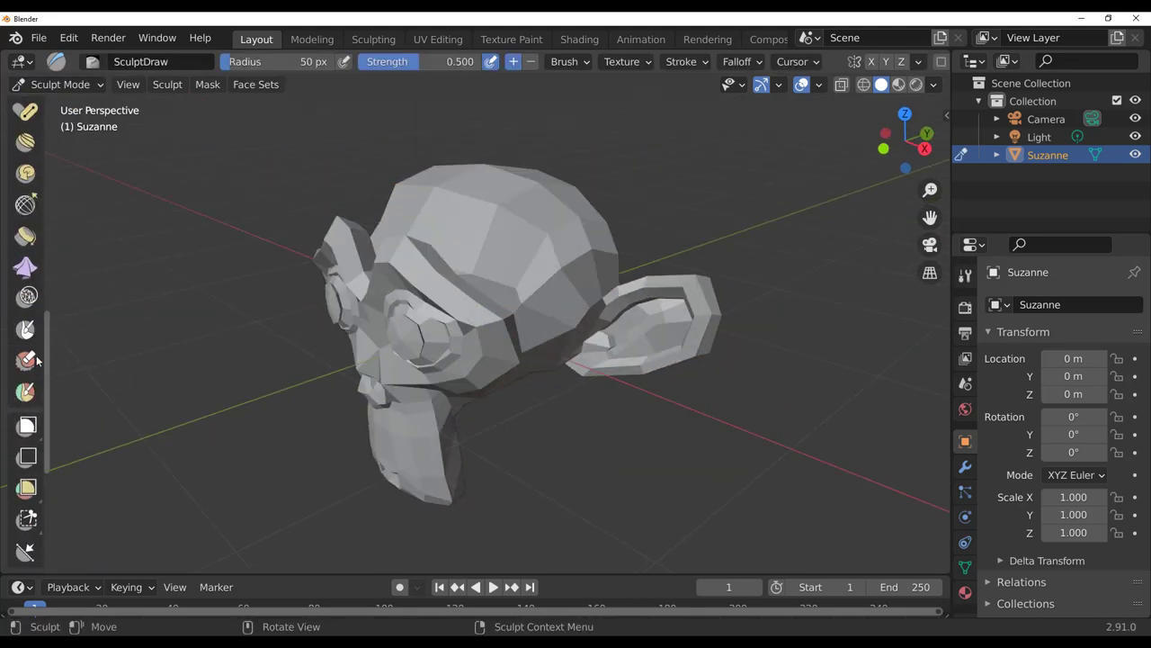
{"action": "left_click", "coordinate": [26, 391]}
{"action": "mouse_move", "coordinate": [699, 331]}
{"action": "left_mouse_down"}
{"action": "mouse_move", "coordinate": [686, 307]}
{"action": "mouse_move", "coordinate": [649, 326]}
{"action": "mouse_move", "coordinate": [629, 314]}
{"action": "left_mouse_up"}
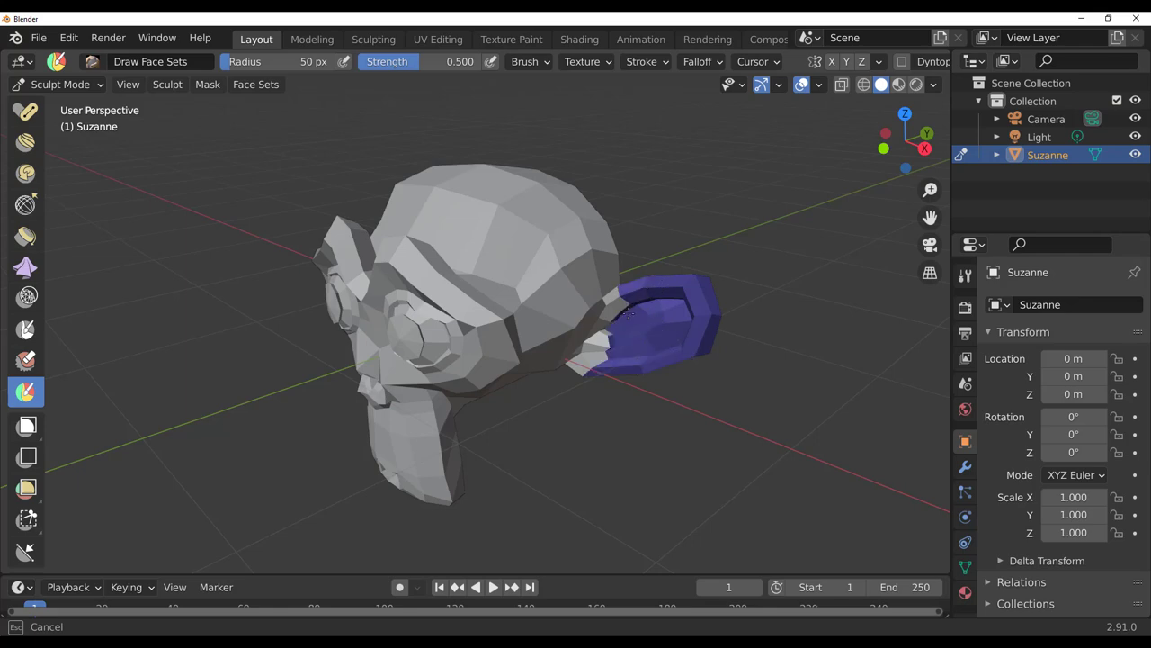
{"action": "middle_click_drag", "start_coordinate": [648, 438], "coordinate": [331, 353]}
{"action": "mouse_move", "coordinate": [331, 353]}
{"action": "left_mouse_down"}
{"action": "mouse_move", "coordinate": [337, 310]}
{"action": "mouse_move", "coordinate": [351, 338]}
{"action": "left_mouse_up"}
{"action": "middle_click_drag", "start_coordinate": [318, 419], "coordinate": [434, 203]}
{"action": "left_click_drag", "start_coordinate": [397, 182], "coordinate": [432, 238], "text": "ctrl"}
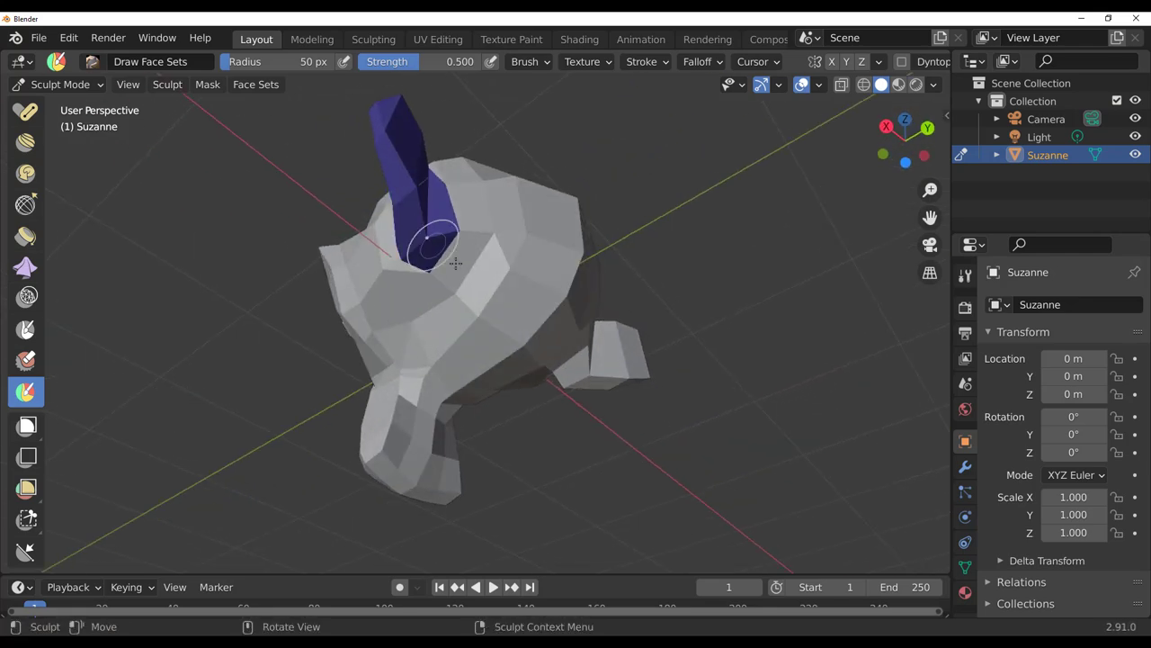
Step: Paint Suzanne's other ear as a separate face set, covering the faces down to its base
{"action": "middle_click_drag", "start_coordinate": [457, 262], "coordinate": [371, 412]}
{"action": "mouse_move", "coordinate": [658, 322]}
{"action": "left_mouse_down"}
{"action": "mouse_move", "coordinate": [640, 315]}
{"action": "mouse_move", "coordinate": [684, 262]}
{"action": "mouse_move", "coordinate": [643, 262]}
{"action": "left_mouse_up"}
{"action": "middle_click_drag", "start_coordinate": [641, 265], "coordinate": [305, 237]}
{"action": "mouse_move", "coordinate": [305, 237]}
{"action": "left_mouse_down"}
{"action": "mouse_move", "coordinate": [283, 296]}
{"action": "mouse_move", "coordinate": [355, 328]}
{"action": "mouse_move", "coordinate": [342, 256]}
{"action": "left_mouse_up"}
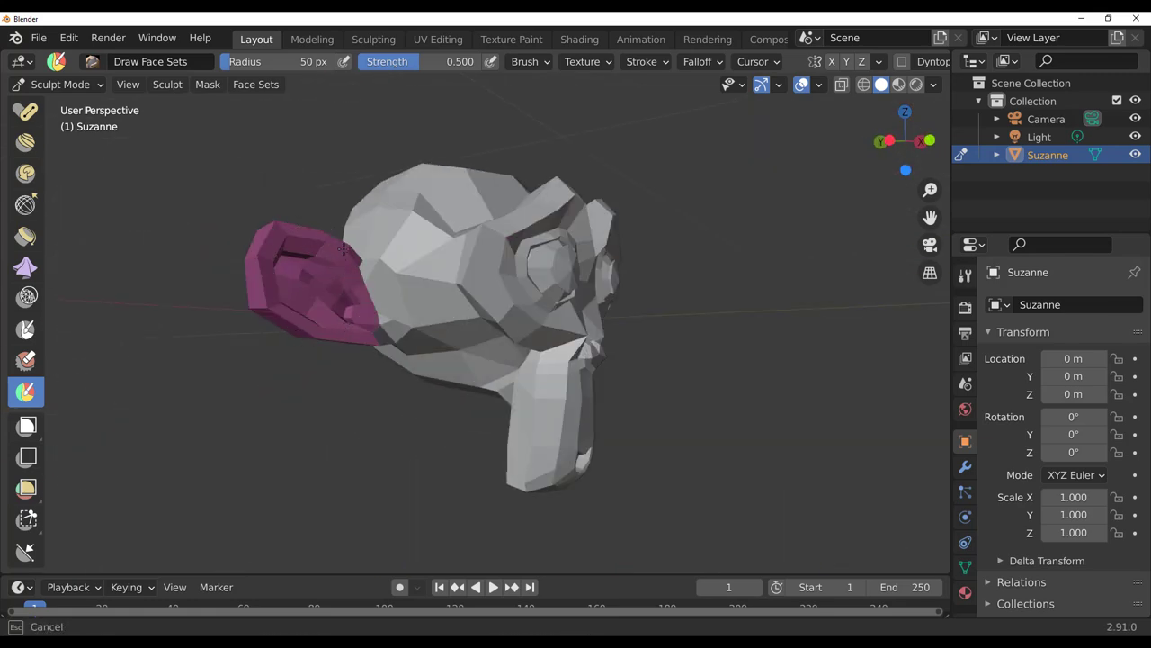
{"action": "mouse_move", "coordinate": [342, 256]}
{"action": "middle_mouse_down"}
{"action": "mouse_move", "coordinate": [544, 334]}
{"action": "mouse_move", "coordinate": [440, 314]}
{"action": "mouse_move", "coordinate": [435, 378]}
{"action": "middle_mouse_up"}
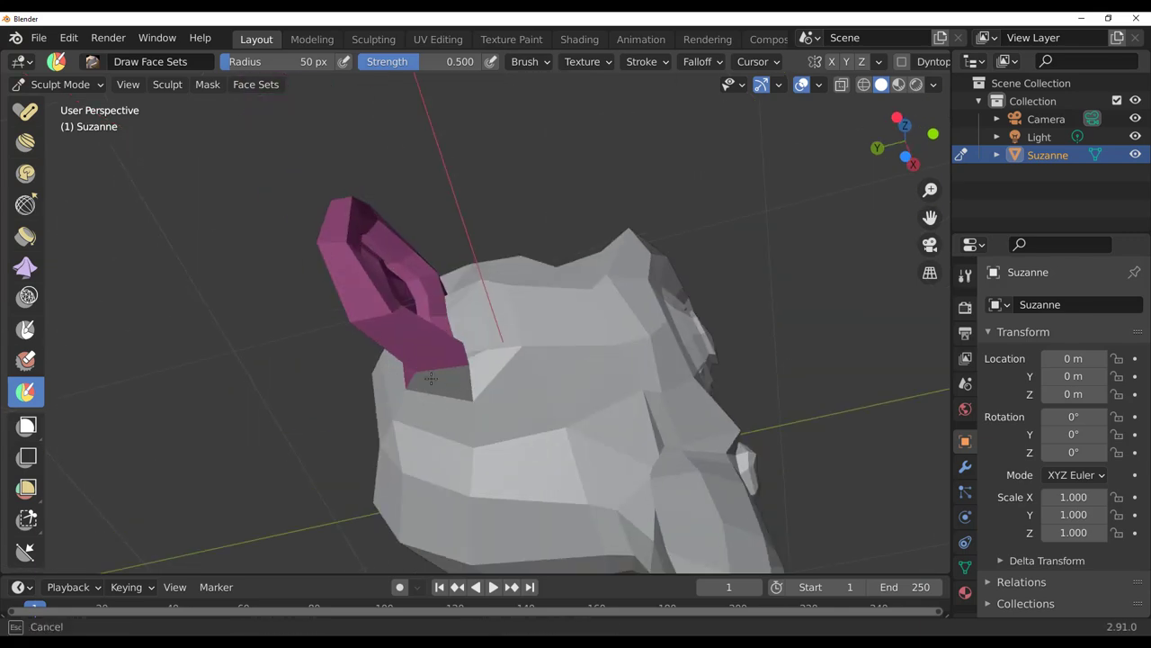
{"action": "left_click_drag", "start_coordinate": [435, 378], "coordinate": [435, 380]}
Step: Paint additional face set strokes across different areas of Suzanne's head
{"action": "middle_click_drag", "start_coordinate": [436, 380], "coordinate": [398, 504]}
{"action": "scroll", "coordinate": [454, 431], "scroll_direction": "down", "scroll_amount": 1}
{"action": "middle_click_drag", "start_coordinate": [450, 437], "coordinate": [540, 449]}
{"action": "scroll", "coordinate": [602, 472], "scroll_direction": "up", "scroll_amount": 2}
{"action": "mouse_move", "coordinate": [729, 495]}
{"action": "middle_mouse_down", "text": "shift"}
{"action": "mouse_move", "coordinate": [603, 472]}
{"action": "mouse_move", "coordinate": [495, 414]}
{"action": "middle_mouse_up", "text": "shift"}
{"action": "middle_click_drag", "start_coordinate": [495, 414], "coordinate": [480, 398]}
{"action": "left_click_drag", "start_coordinate": [437, 442], "coordinate": [499, 435]}
{"action": "mouse_move", "coordinate": [503, 434]}
{"action": "middle_mouse_down"}
{"action": "mouse_move", "coordinate": [343, 417]}
{"action": "mouse_move", "coordinate": [504, 393]}
{"action": "middle_mouse_up"}
{"action": "mouse_move", "coordinate": [503, 393]}
{"action": "left_mouse_down"}
{"action": "mouse_move", "coordinate": [483, 439]}
{"action": "mouse_move", "coordinate": [589, 472]}
{"action": "left_mouse_up"}
{"action": "middle_click_drag", "start_coordinate": [644, 477], "coordinate": [513, 491]}
{"action": "mouse_move", "coordinate": [546, 501]}
{"action": "left_mouse_down"}
{"action": "mouse_move", "coordinate": [655, 381]}
{"action": "mouse_move", "coordinate": [702, 477]}
{"action": "left_mouse_up"}
{"action": "middle_click_drag", "start_coordinate": [697, 477], "coordinate": [522, 475]}
{"action": "mouse_move", "coordinate": [337, 403]}
{"action": "left_mouse_down"}
{"action": "mouse_move", "coordinate": [383, 402]}
{"action": "mouse_move", "coordinate": [421, 449]}
{"action": "mouse_move", "coordinate": [397, 486]}
{"action": "mouse_move", "coordinate": [489, 438]}
{"action": "left_mouse_up"}
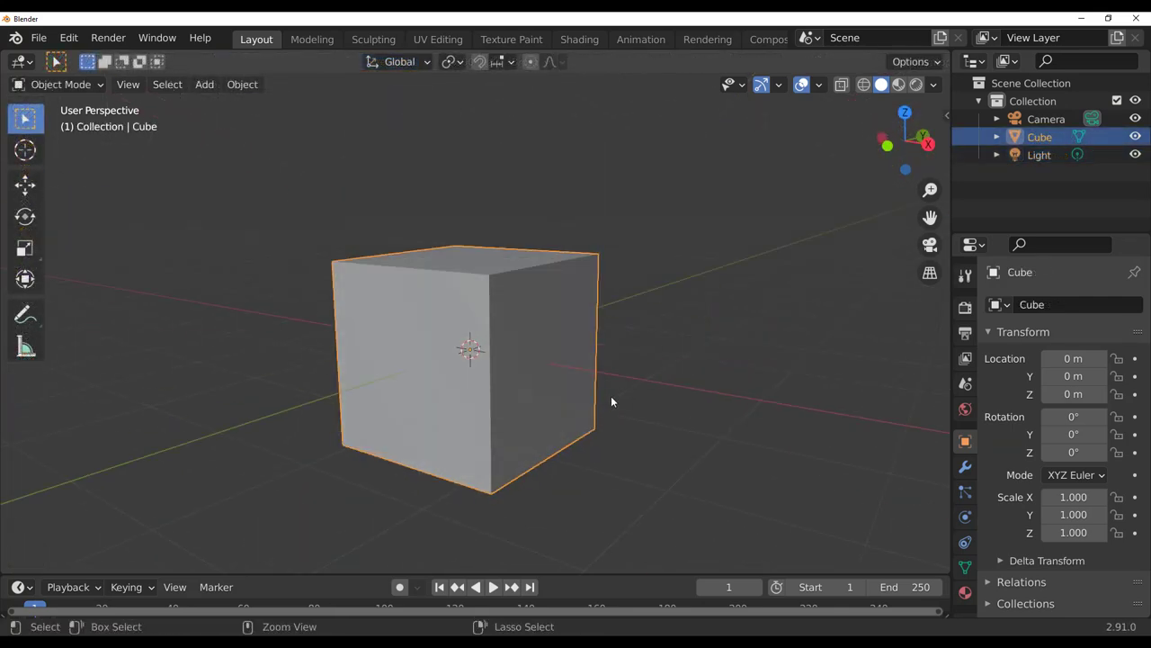
Step: Subdivide the cube with a Catmull-Clark Subdivision Surface modifier at viewport level 4 and shade it smooth
{"action": "key", "text": "ctrl+2"}
{"action": "right_click", "coordinate": [553, 214]}
{"action": "left_click", "coordinate": [553, 215]}
{"action": "middle_click_drag", "start_coordinate": [587, 301], "coordinate": [509, 396]}
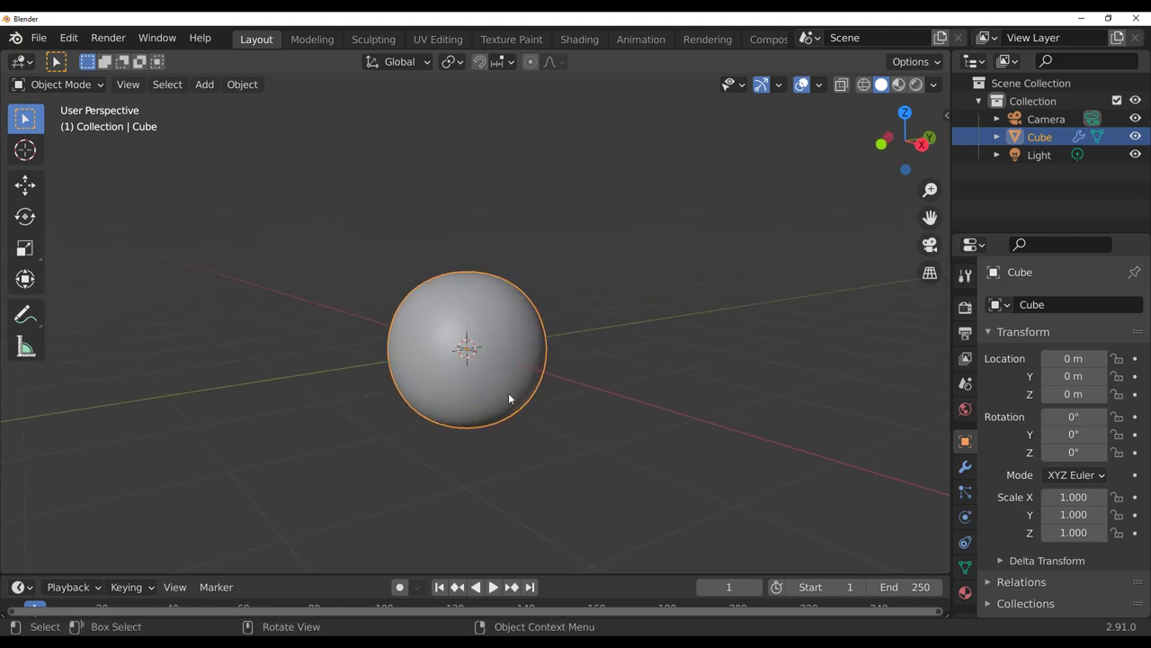
{"action": "scroll", "coordinate": [592, 393], "scroll_direction": "up", "scroll_amount": 2}
Step: Apply the cube's Subdivision Surface modifier and check the resulting mesh in Edit Mode
{"action": "left_click", "coordinate": [966, 465]}
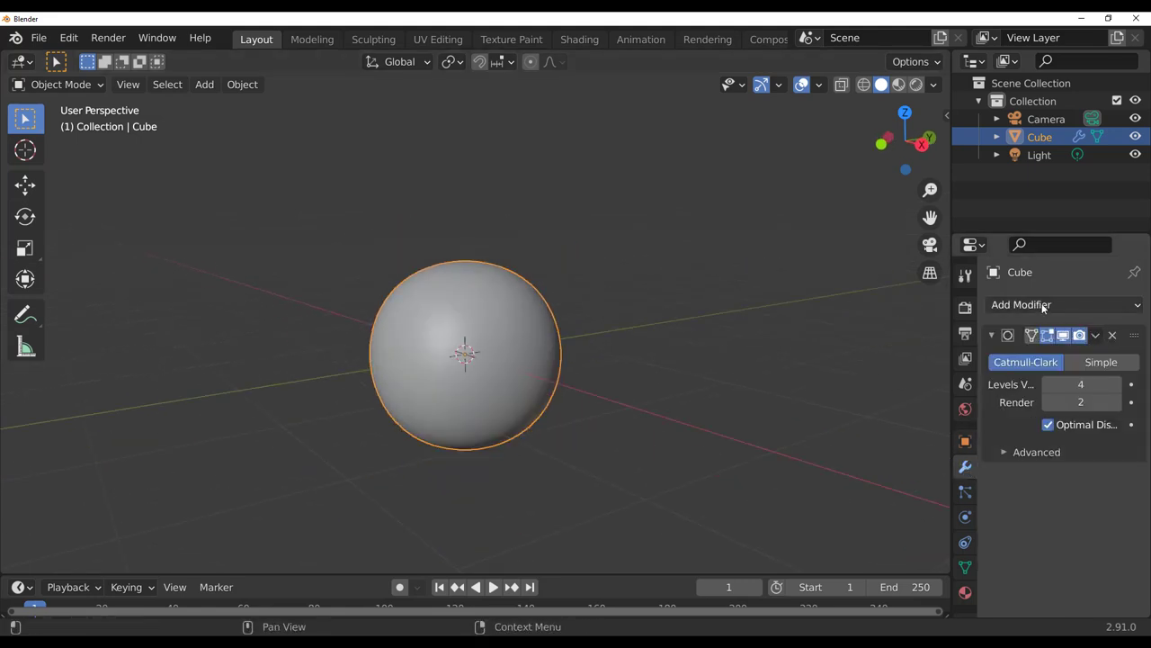
{"action": "left_click", "coordinate": [1095, 335]}
{"action": "left_click", "coordinate": [1014, 360]}
{"action": "scroll", "coordinate": [478, 346], "scroll_direction": "up", "scroll_amount": 6}
{"action": "middle_click_drag", "start_coordinate": [467, 352], "coordinate": [412, 356]}
{"action": "scroll", "coordinate": [478, 345], "scroll_direction": "down", "scroll_amount": 4}
{"action": "key", "text": "Tab"}
{"action": "mouse_move", "coordinate": [546, 366]}
{"action": "middle_mouse_down"}
{"action": "mouse_move", "coordinate": [522, 359]}
{"action": "mouse_move", "coordinate": [553, 347]}
{"action": "middle_mouse_up"}
{"action": "key", "text": "Tab"}
Step: Switch the rounded cube to Sculpt Mode and paint a face set on its front with the Draw Face Sets brush
{"action": "left_click", "coordinate": [61, 85]}
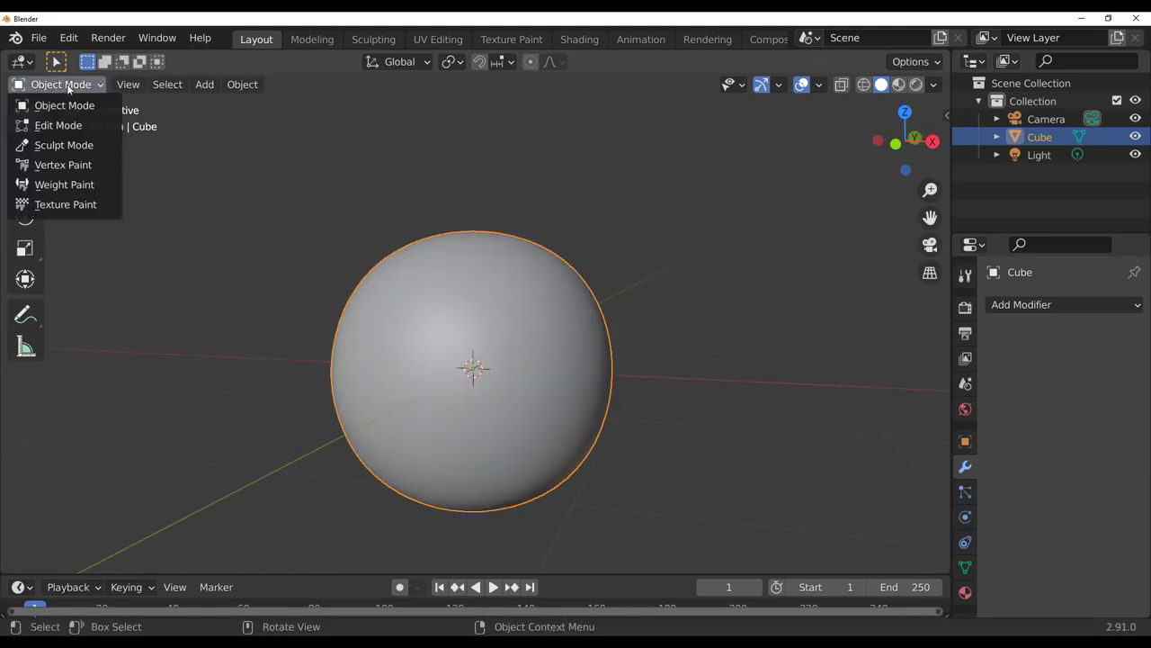
{"action": "left_click", "coordinate": [64, 145]}
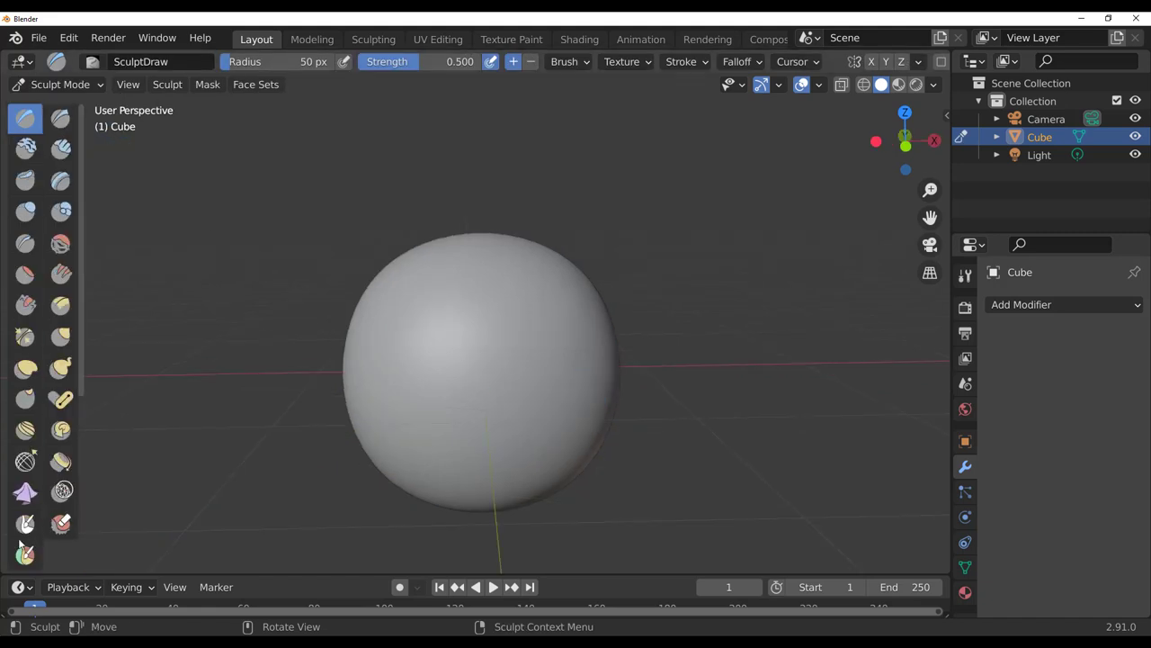
{"action": "left_click", "coordinate": [25, 555]}
{"action": "middle_click_drag", "start_coordinate": [495, 360], "coordinate": [508, 357]}
{"action": "mouse_move", "coordinate": [454, 349]}
{"action": "left_mouse_down"}
{"action": "mouse_move", "coordinate": [495, 322]}
{"action": "mouse_move", "coordinate": [511, 358]}
{"action": "left_mouse_up"}
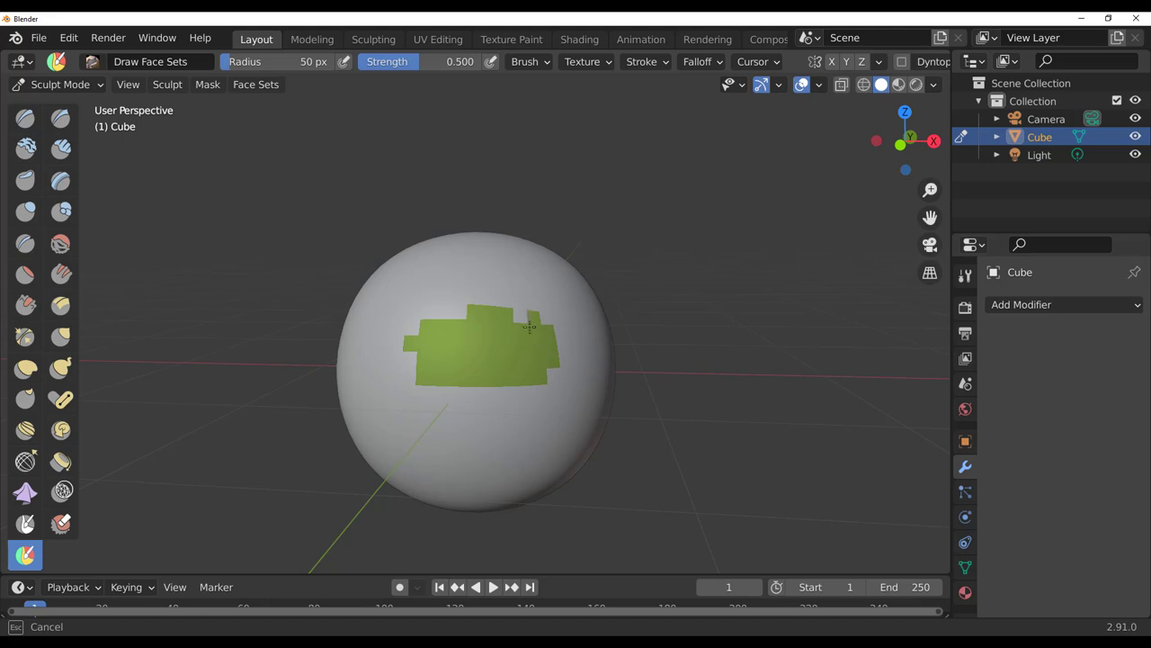
Step: Paint three more separate face sets on the rounded cube: one on each side and one on top
{"action": "middle_click_drag", "start_coordinate": [432, 351], "coordinate": [432, 402]}
{"action": "mouse_move", "coordinate": [432, 402]}
{"action": "left_mouse_down"}
{"action": "mouse_move", "coordinate": [396, 422]}
{"action": "mouse_move", "coordinate": [472, 445]}
{"action": "mouse_move", "coordinate": [434, 429]}
{"action": "left_mouse_up"}
{"action": "middle_click_drag", "start_coordinate": [559, 362], "coordinate": [485, 400]}
{"action": "mouse_move", "coordinate": [475, 315]}
{"action": "left_mouse_down"}
{"action": "mouse_move", "coordinate": [509, 288]}
{"action": "mouse_move", "coordinate": [452, 329]}
{"action": "left_mouse_up"}
{"action": "left_click_drag", "start_coordinate": [501, 296], "coordinate": [513, 283]}
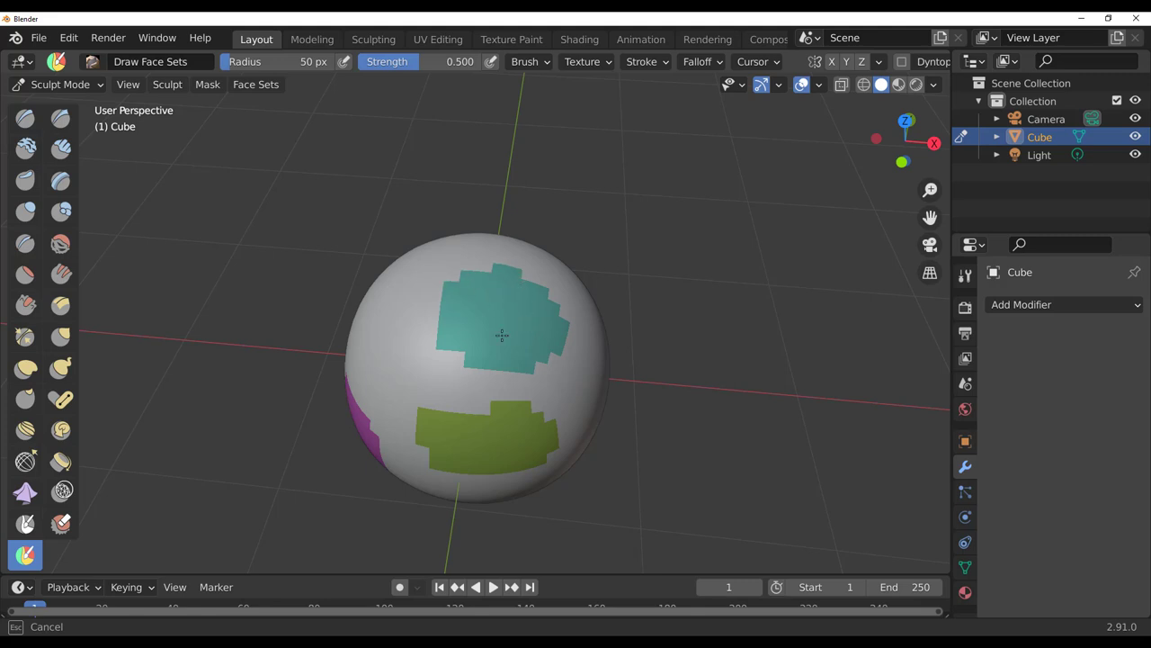
{"action": "left_click_drag", "start_coordinate": [502, 335], "coordinate": [504, 336]}
{"action": "mouse_move", "coordinate": [611, 406]}
{"action": "middle_mouse_down"}
{"action": "mouse_move", "coordinate": [529, 278]}
{"action": "mouse_move", "coordinate": [504, 333]}
{"action": "middle_mouse_up"}
{"action": "mouse_move", "coordinate": [504, 333]}
{"action": "left_mouse_down"}
{"action": "mouse_move", "coordinate": [487, 396]}
{"action": "mouse_move", "coordinate": [475, 360]}
{"action": "mouse_move", "coordinate": [499, 360]}
{"action": "left_mouse_up"}
{"action": "middle_click_drag", "start_coordinate": [499, 361], "coordinate": [576, 358]}
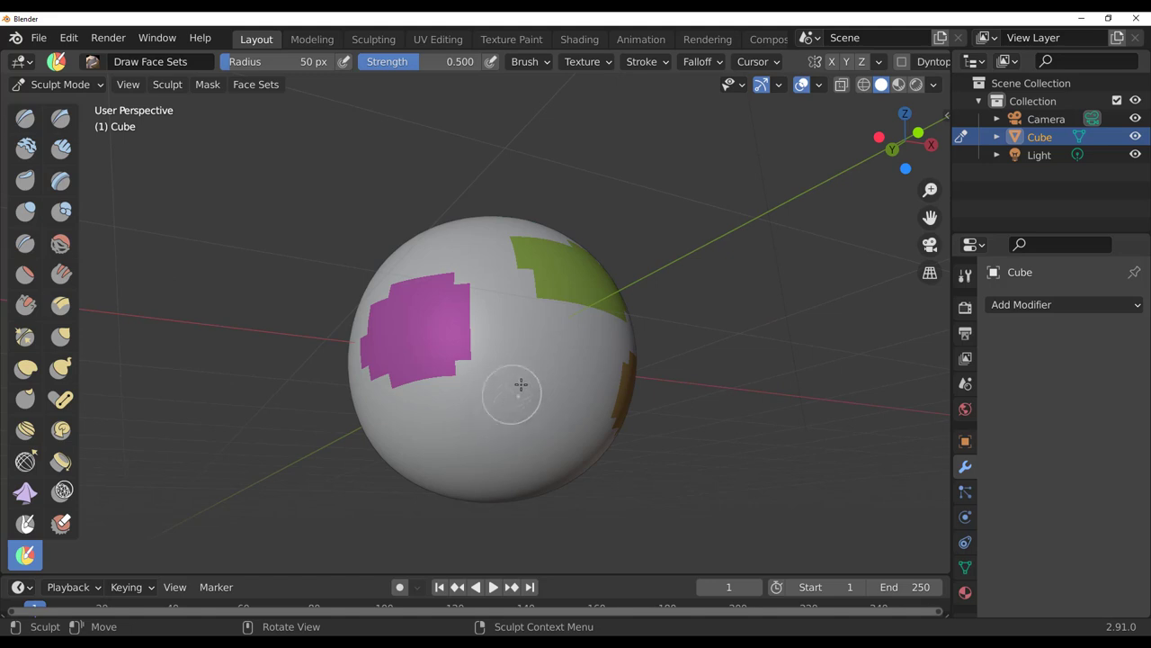
{"action": "mouse_move", "coordinate": [519, 383]}
{"action": "middle_mouse_down"}
{"action": "mouse_move", "coordinate": [458, 463]}
{"action": "mouse_move", "coordinate": [442, 461]}
{"action": "middle_mouse_up"}
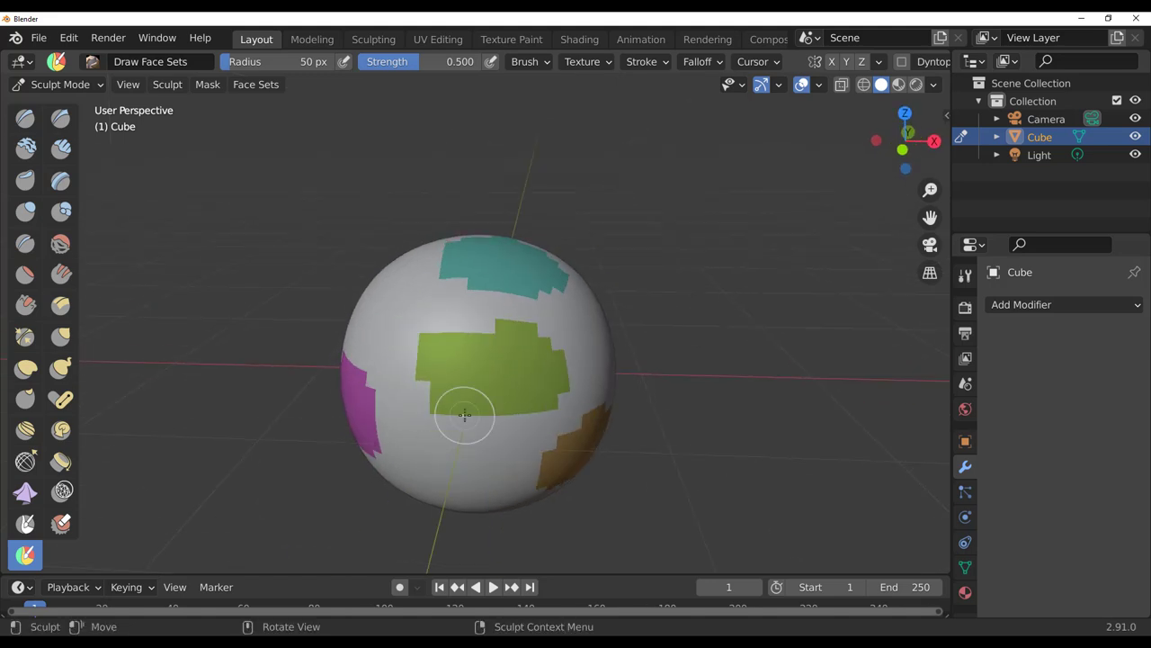
Step: Compare how the full mesh and the isolated green front face set appear in Edit Mode, restoring full visibility
{"action": "key", "text": "Tab"}
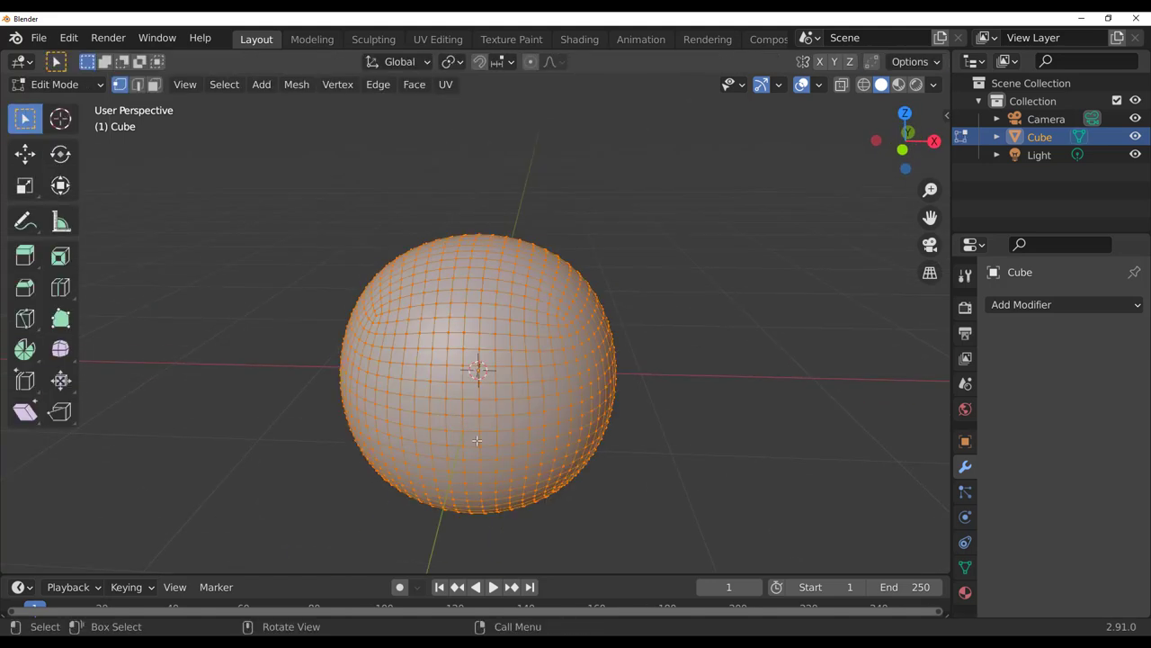
{"action": "key", "text": "Tab"}
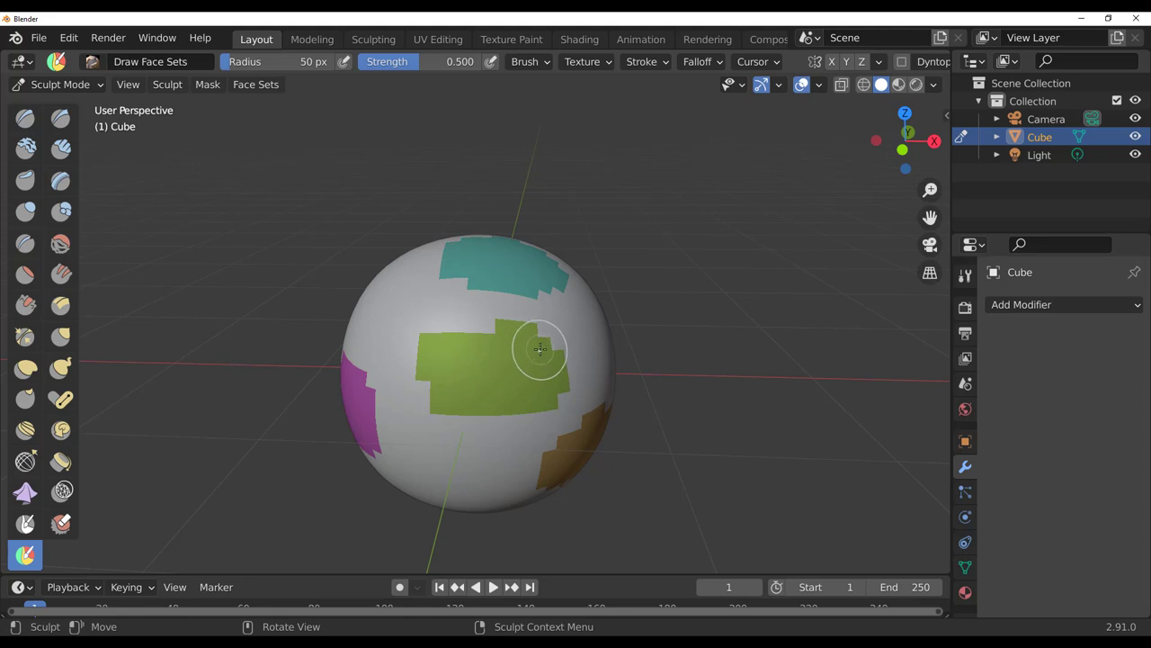
{"action": "key", "text": "h"}
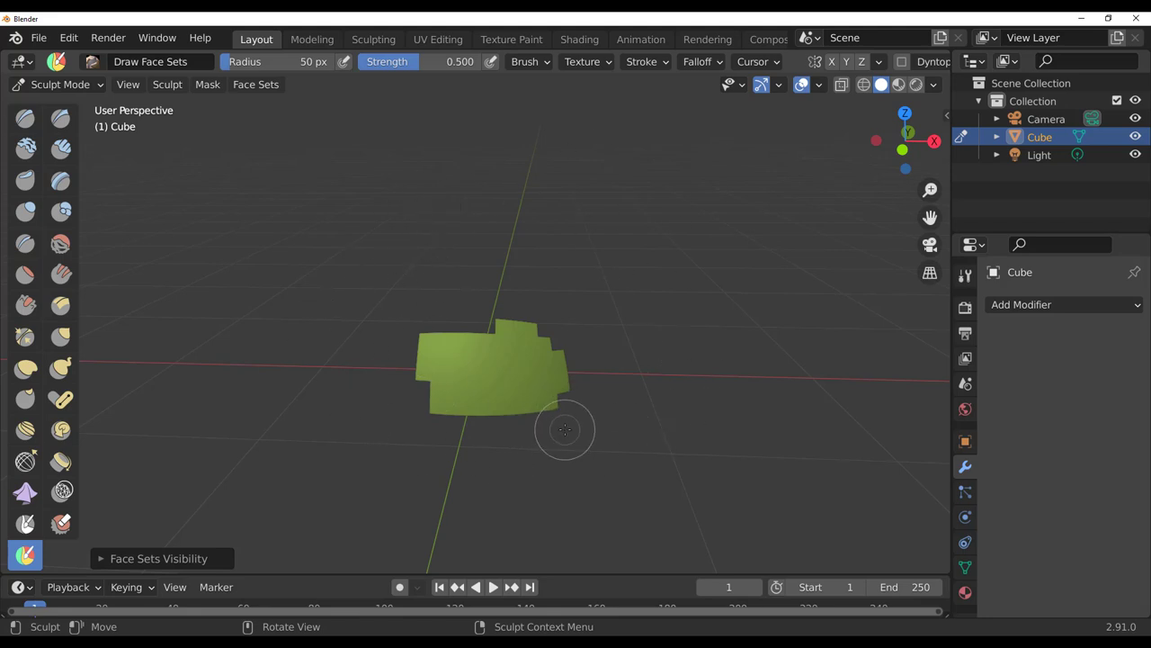
{"action": "key", "text": "Tab"}
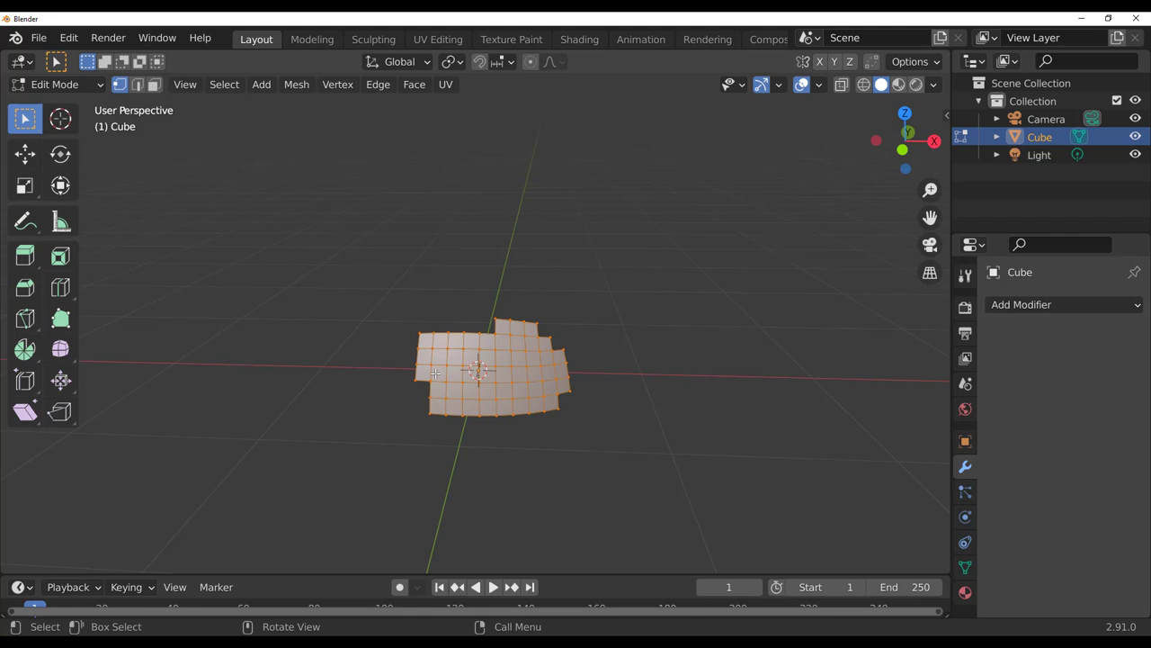
{"action": "key", "text": "Tab"}
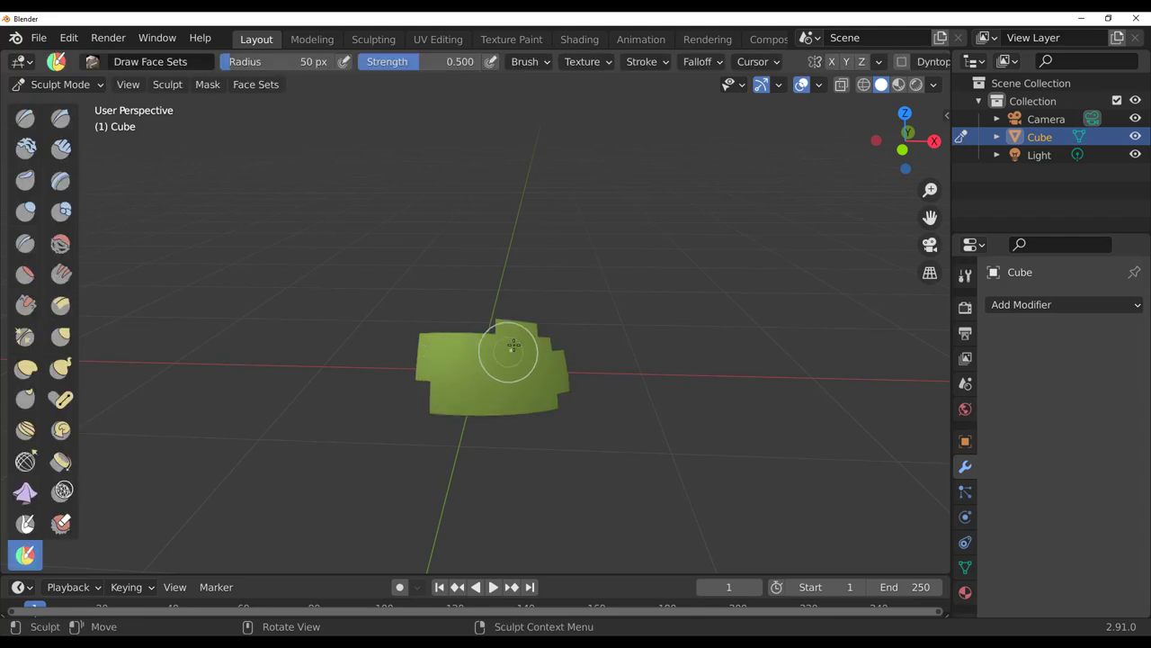
{"action": "key", "text": "h"}
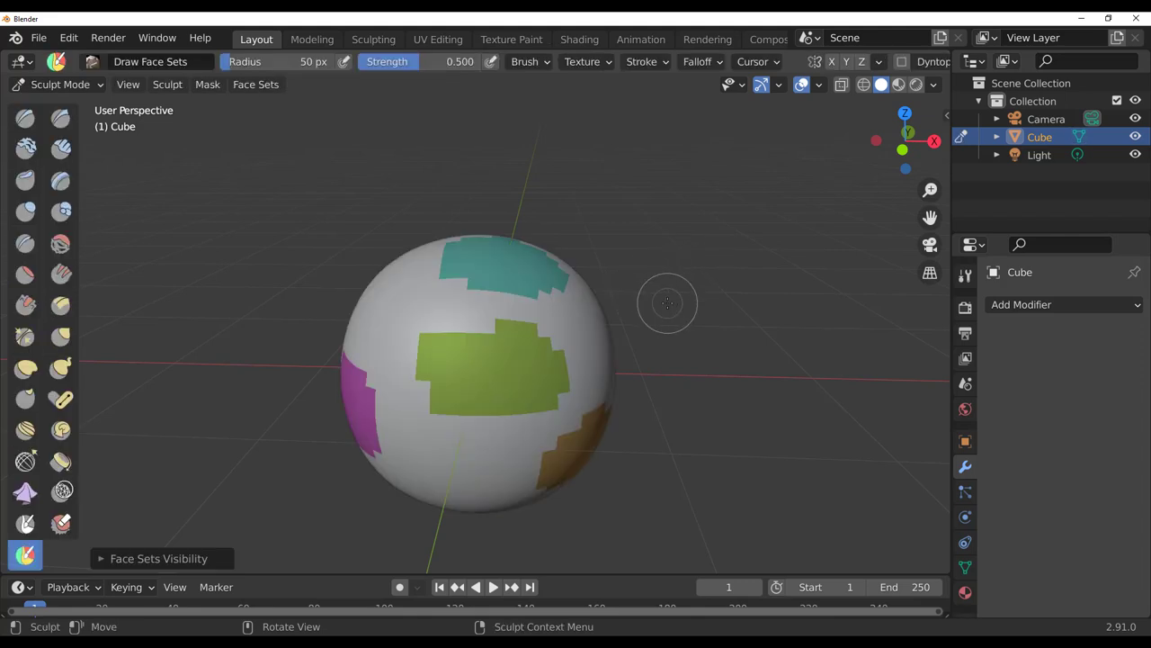
{"action": "key", "text": "Tab"}
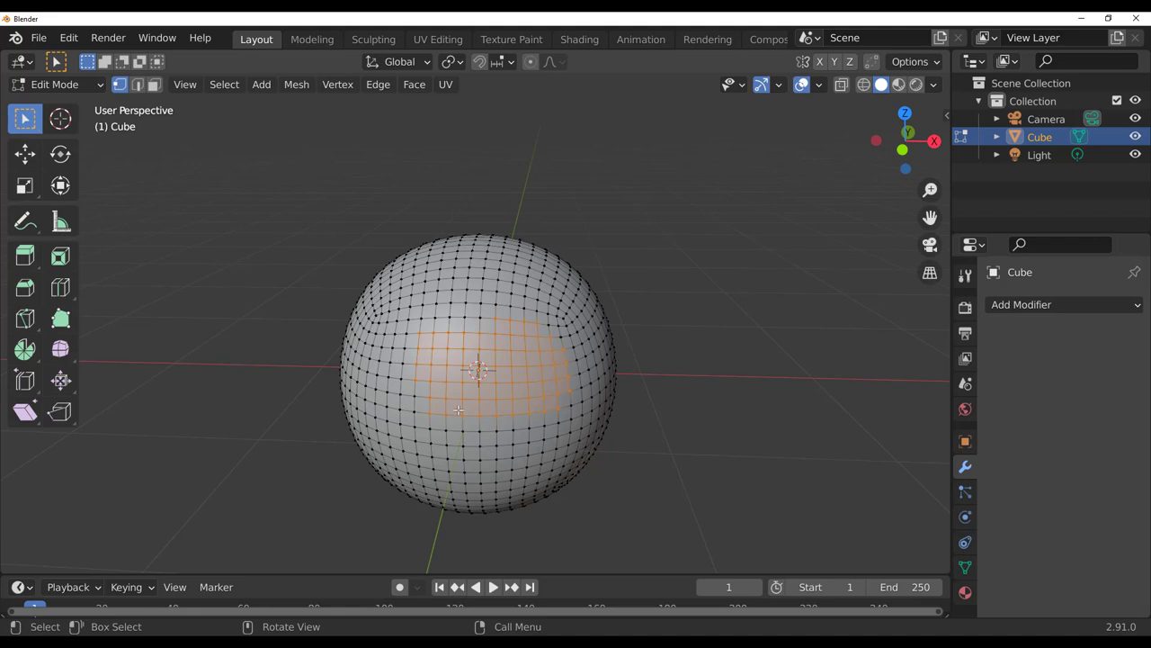
{"action": "key", "text": "Tab"}
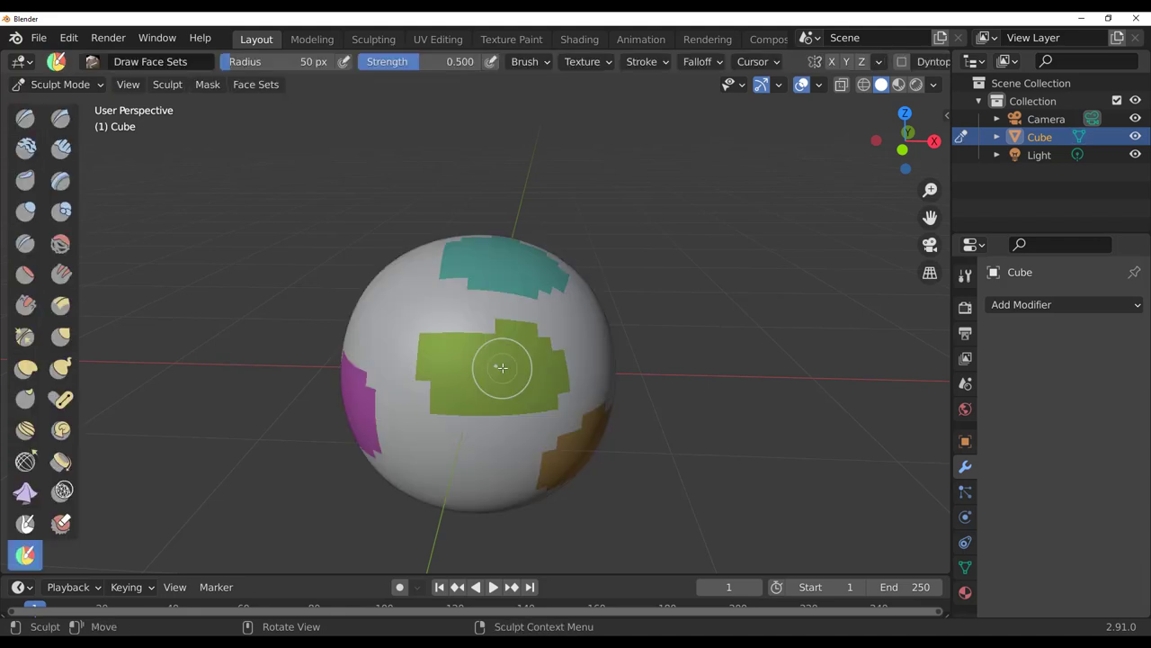
Step: Isolate the green front face set in Edit Mode with face selection, and enlarge the Properties editor
{"action": "key", "text": "h"}
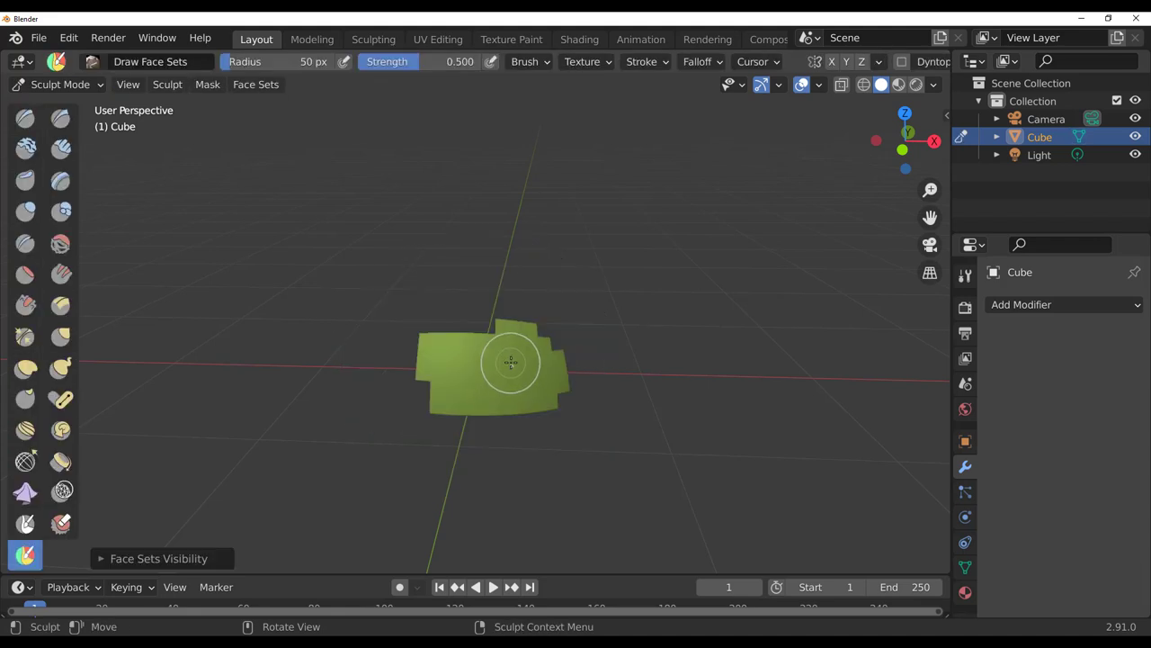
{"action": "key", "text": "Tab"}
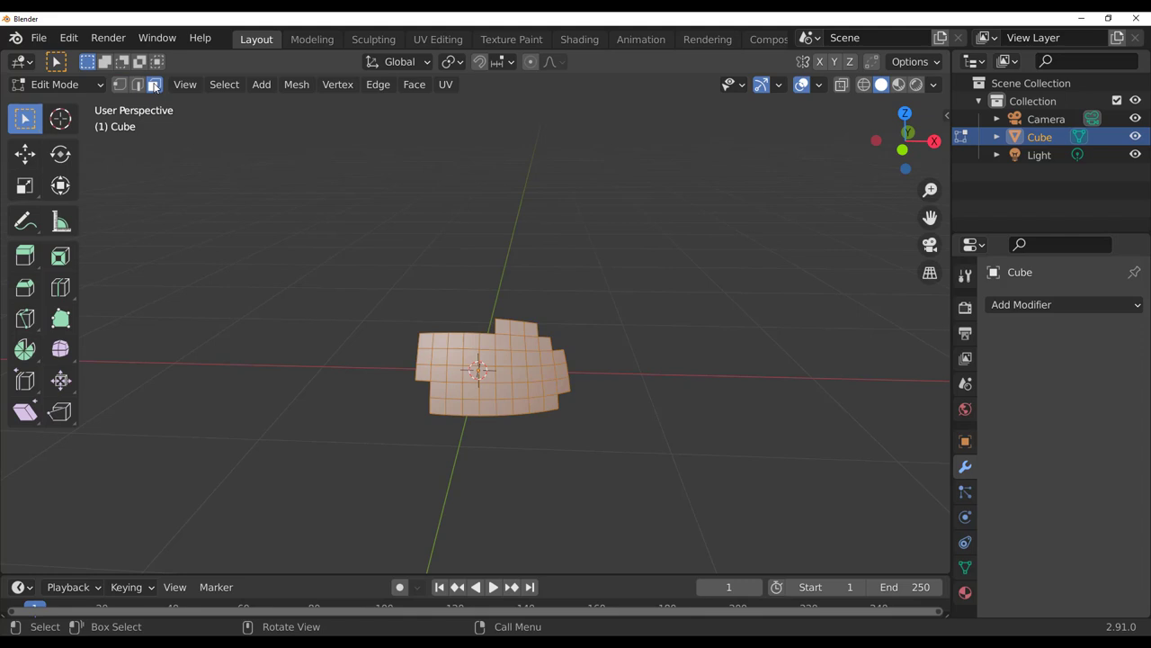
{"action": "left_click_drag", "start_coordinate": [999, 234], "coordinate": [999, 143]}
{"action": "left_click_drag", "start_coordinate": [951, 454], "coordinate": [833, 449]}
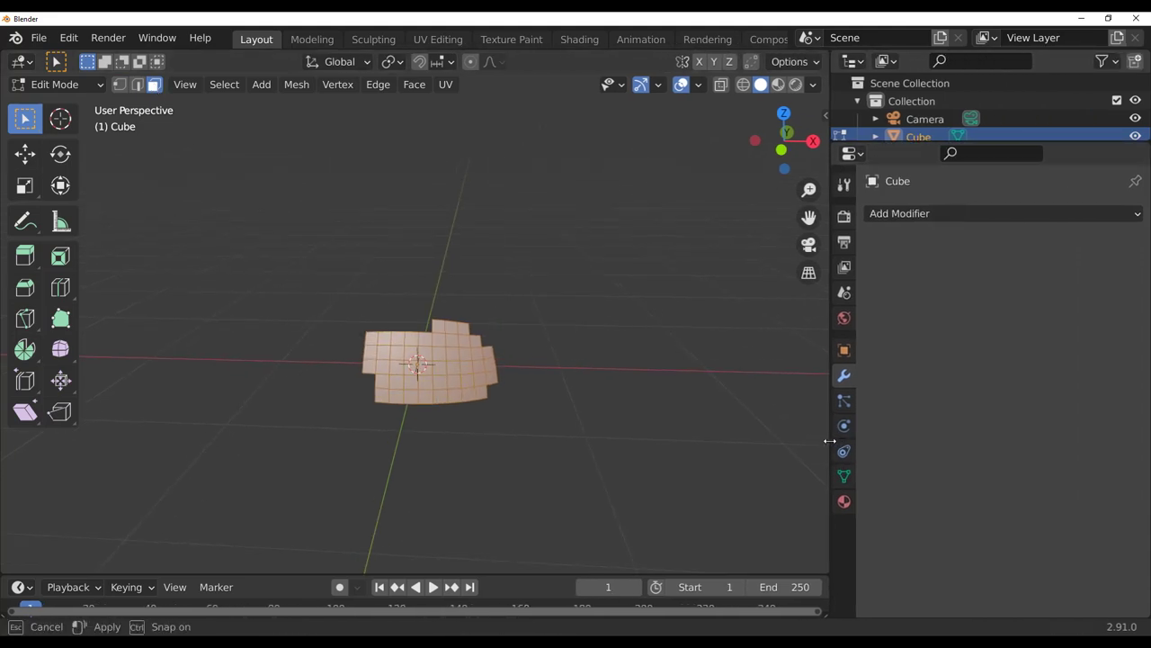
Step: Add a face map in the cube's object data properties and assign the isolated green patch's faces to it
{"action": "left_click", "coordinate": [844, 476]}
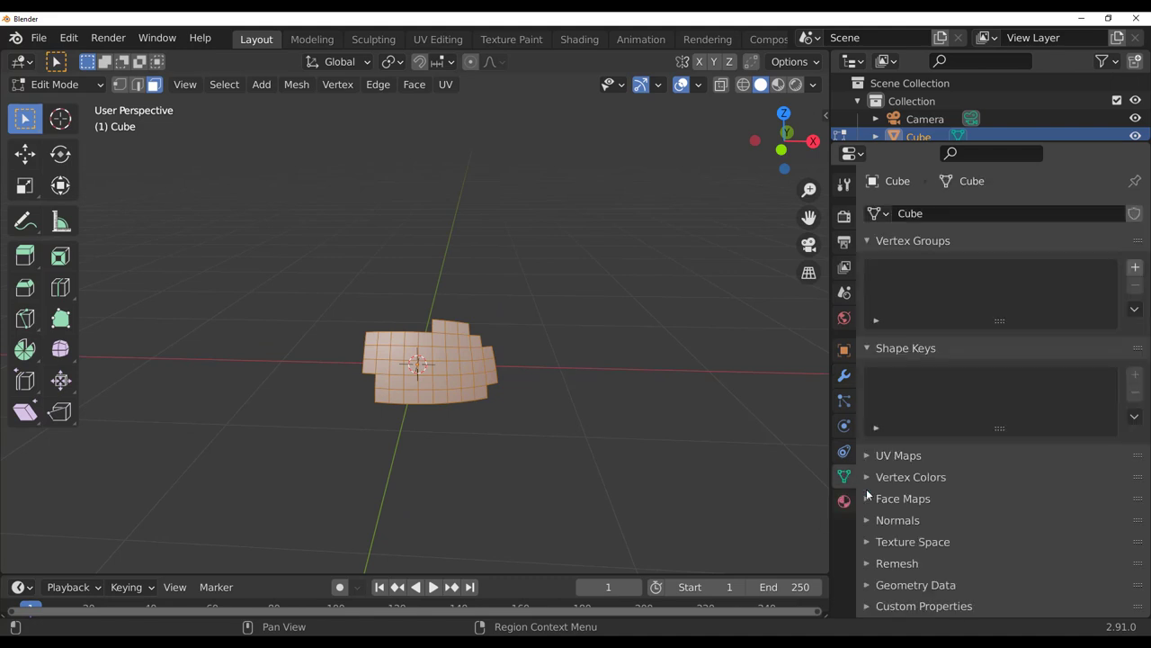
{"action": "left_click", "coordinate": [869, 241]}
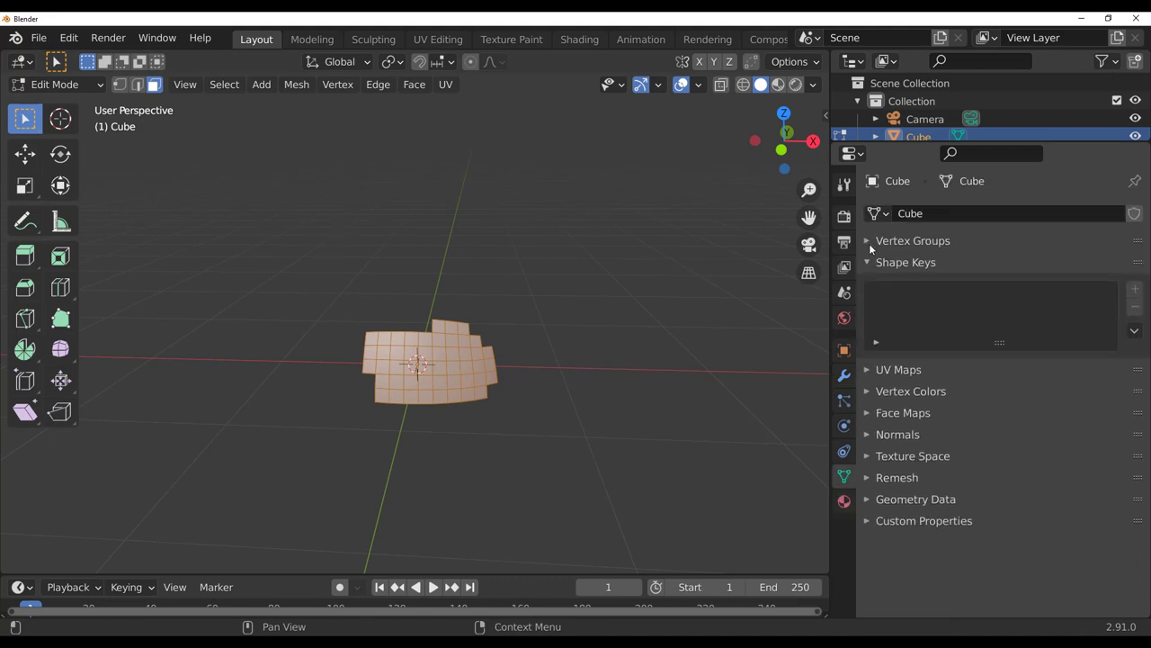
{"action": "left_click", "coordinate": [868, 263]}
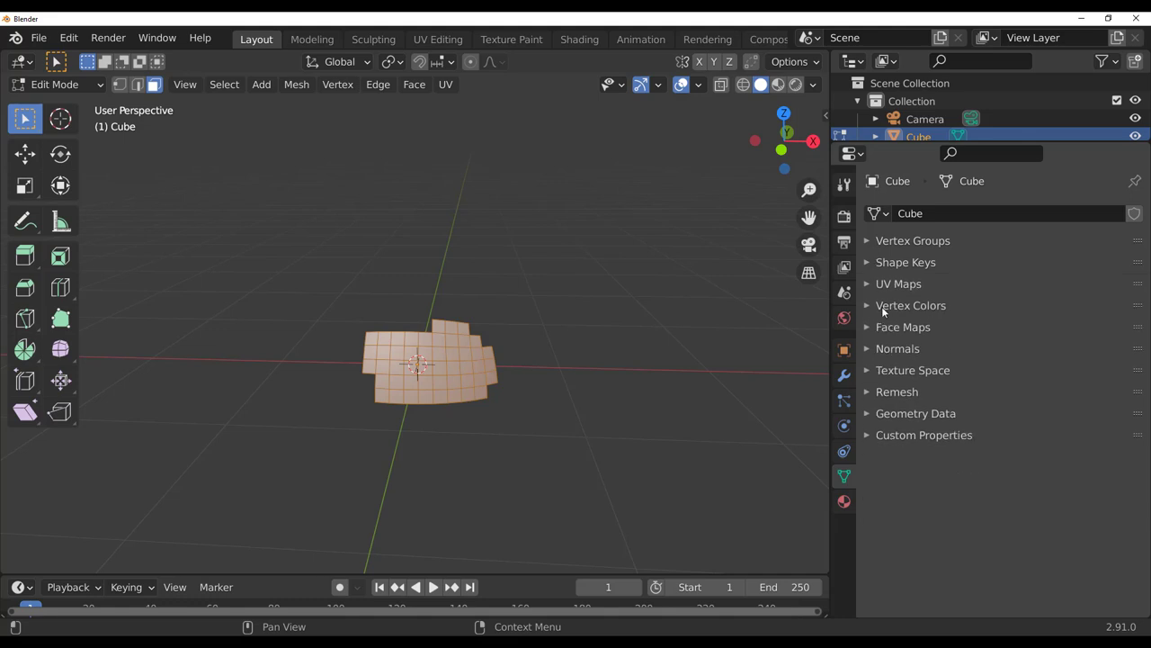
{"action": "left_click", "coordinate": [871, 327]}
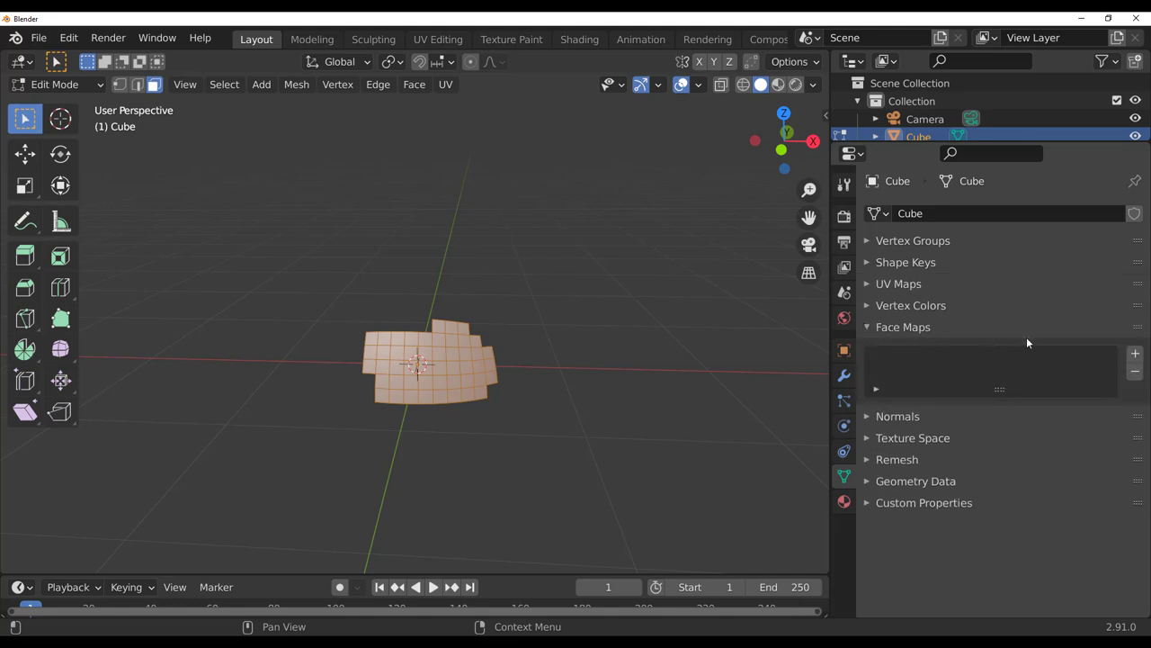
{"action": "left_click", "coordinate": [1135, 355]}
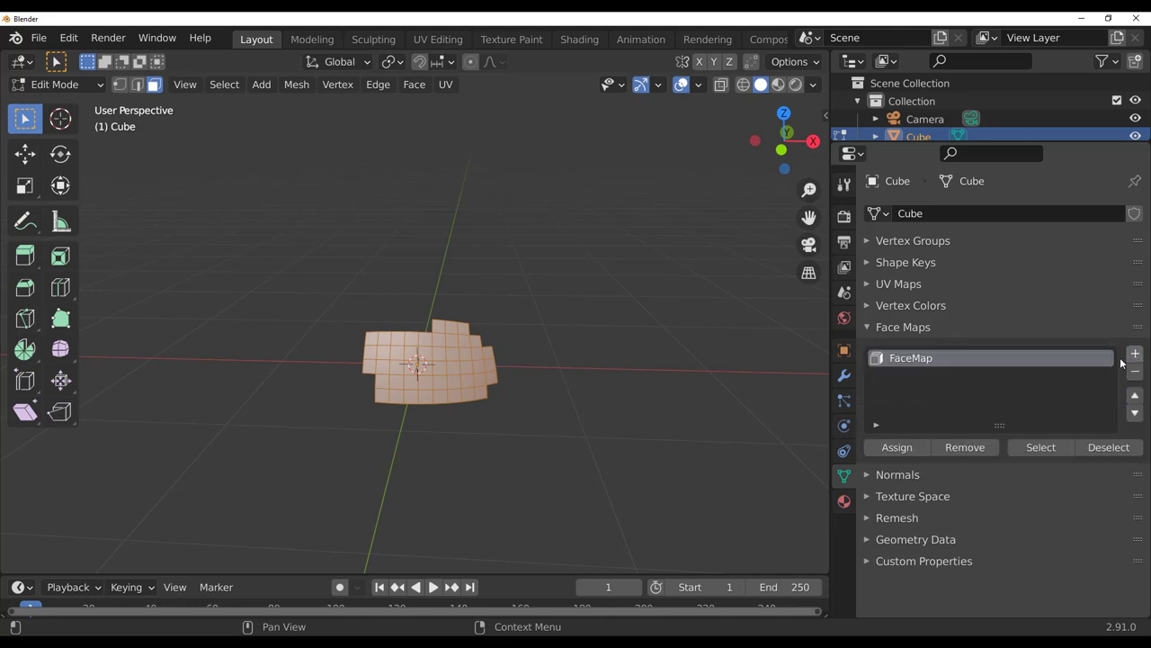
{"action": "left_click", "coordinate": [899, 447]}
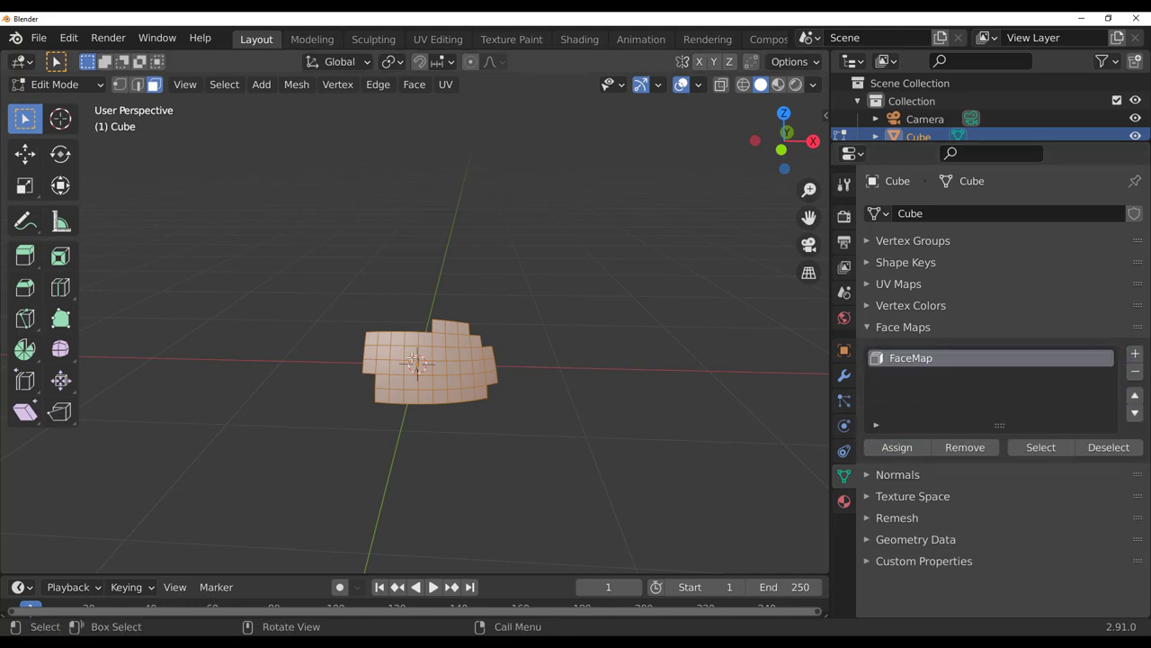
Step: Reveal the whole rounded cube again, isolate the magenta side face set and bring it into Edit Mode
{"action": "key", "text": "Tab"}
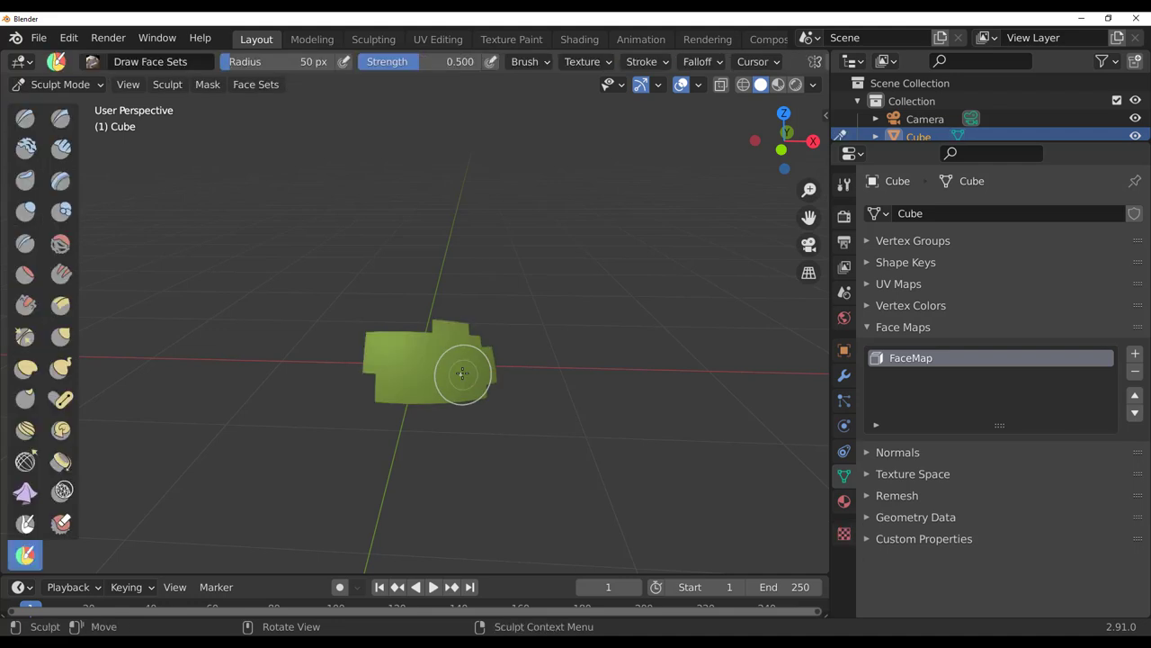
{"action": "key", "text": "h"}
{"action": "middle_click_drag", "start_coordinate": [522, 438], "coordinate": [681, 444]}
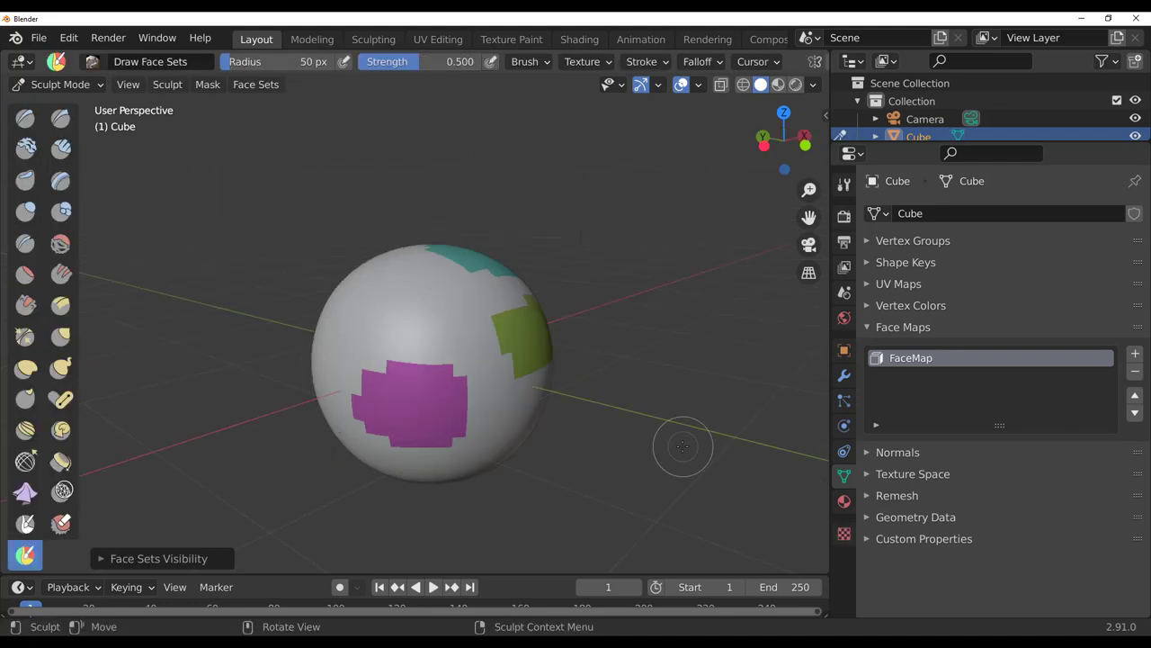
{"action": "key", "text": "shift+h"}
{"action": "key", "text": "Tab"}
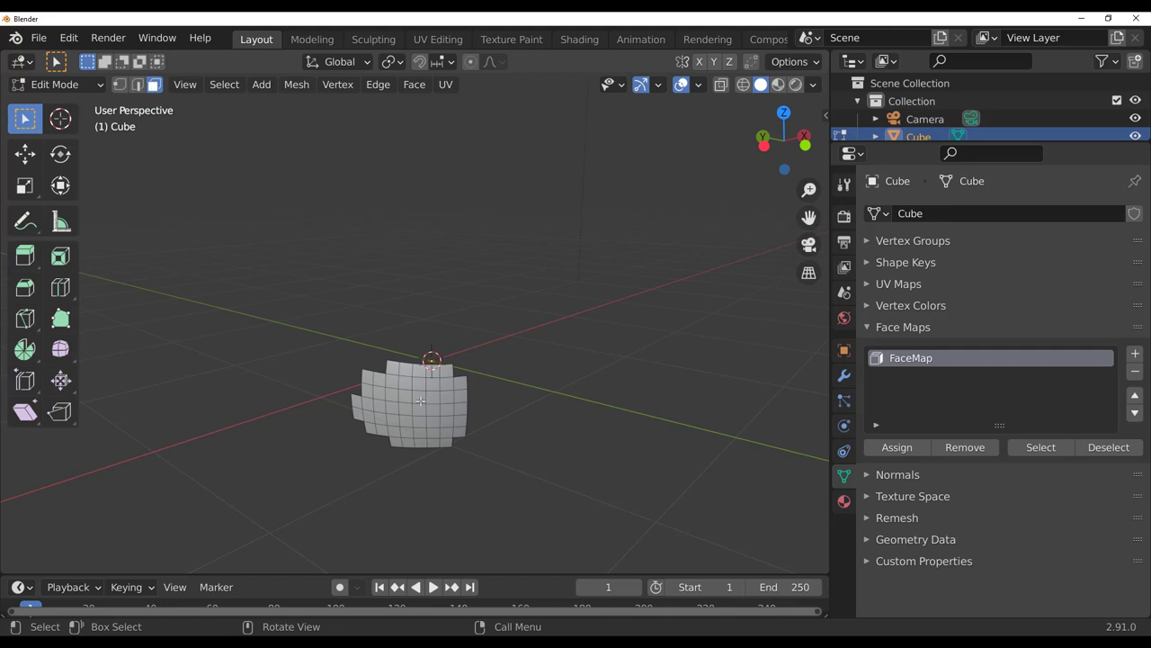
Step: Add a second face map, assign all faces of the isolated magenta patch to it and return to Sculpt Mode
{"action": "key", "text": "a"}
{"action": "left_click", "coordinate": [1135, 354]}
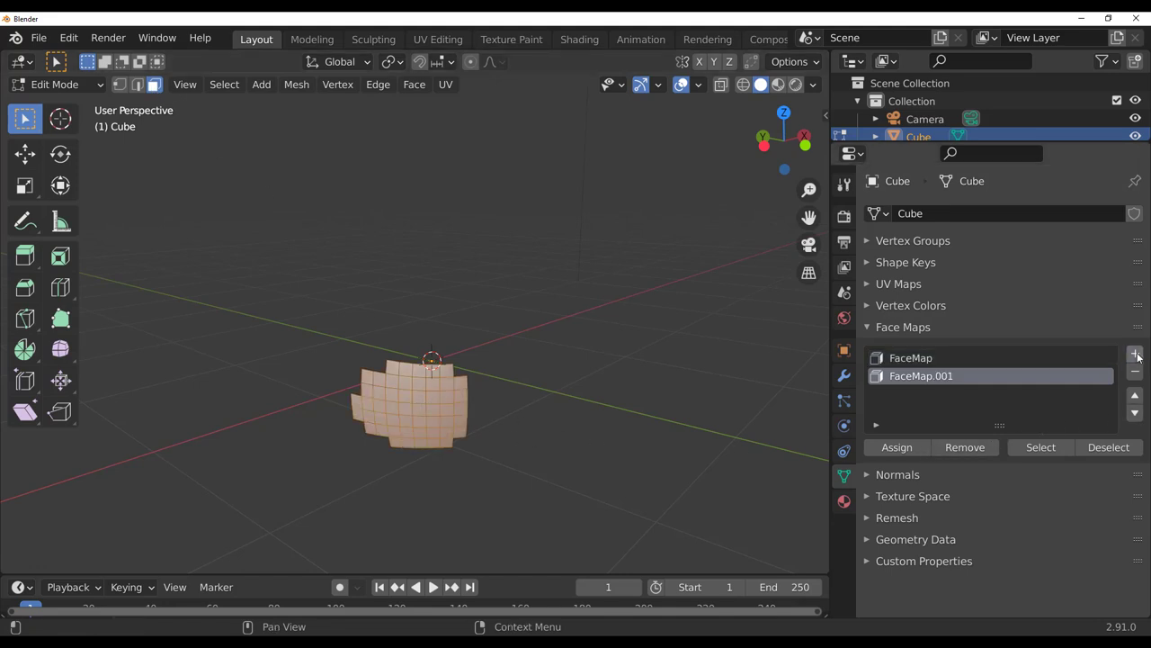
{"action": "left_click", "coordinate": [896, 452]}
{"action": "key", "text": "Tab"}
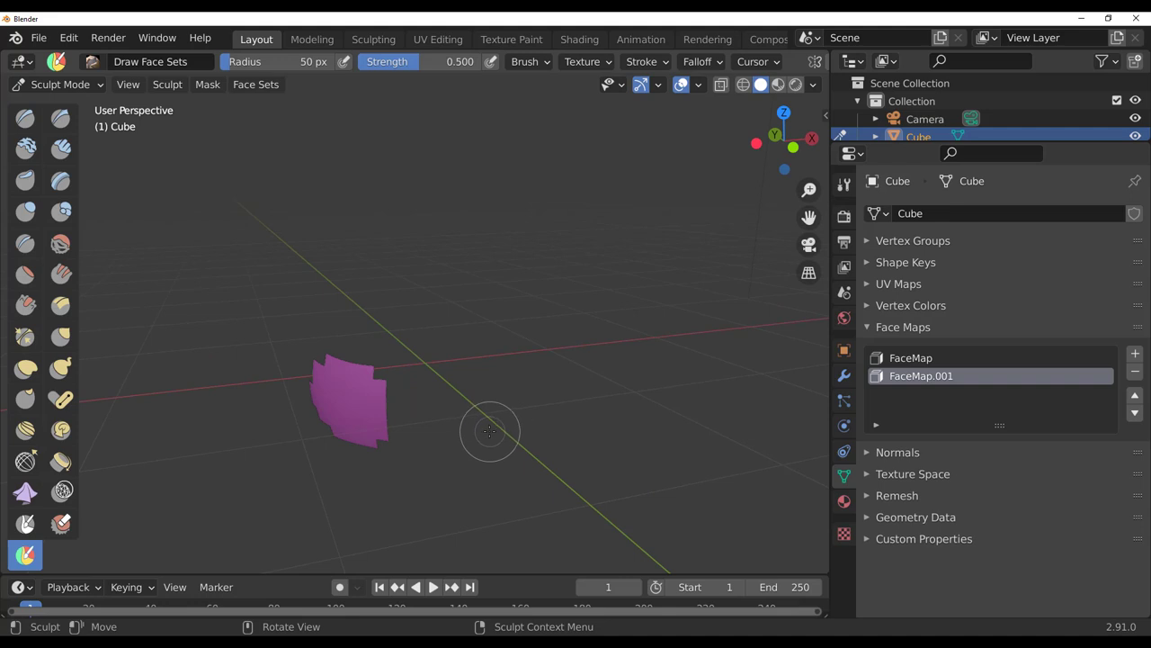
Step: Reveal the whole rounded cube and create face maps for the remaining orange and teal face sets
{"action": "key", "text": "alt+h"}
{"action": "middle_click_drag", "start_coordinate": [555, 434], "coordinate": [434, 421]}
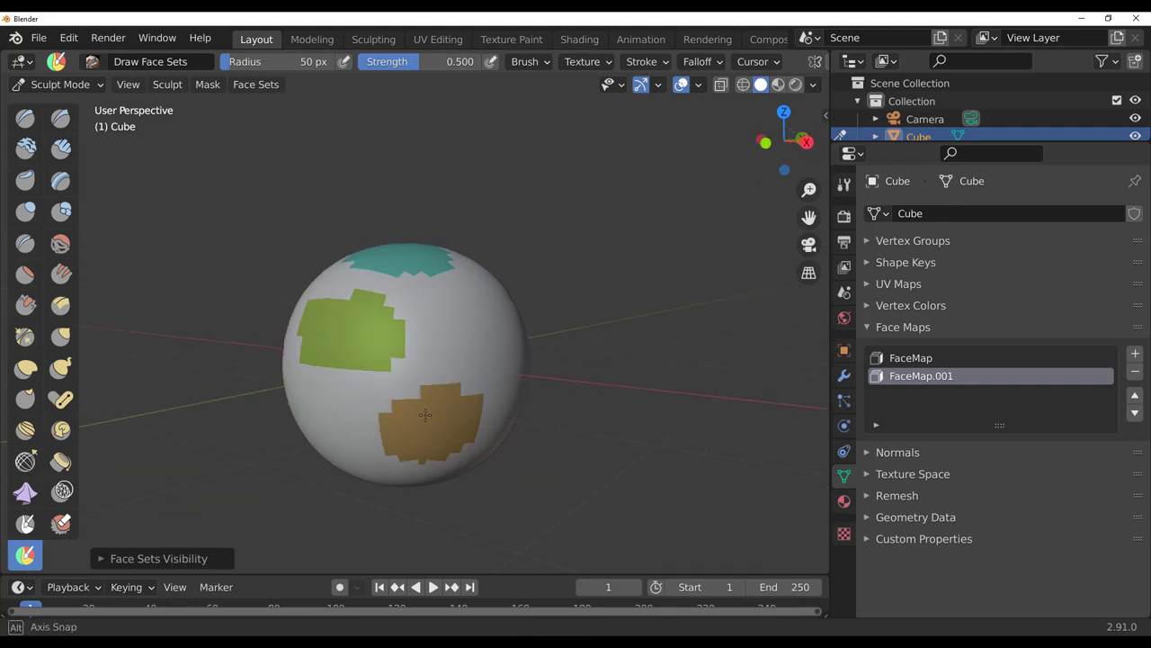
{"action": "key", "text": "Tab"}
{"action": "key", "text": "Tab"}
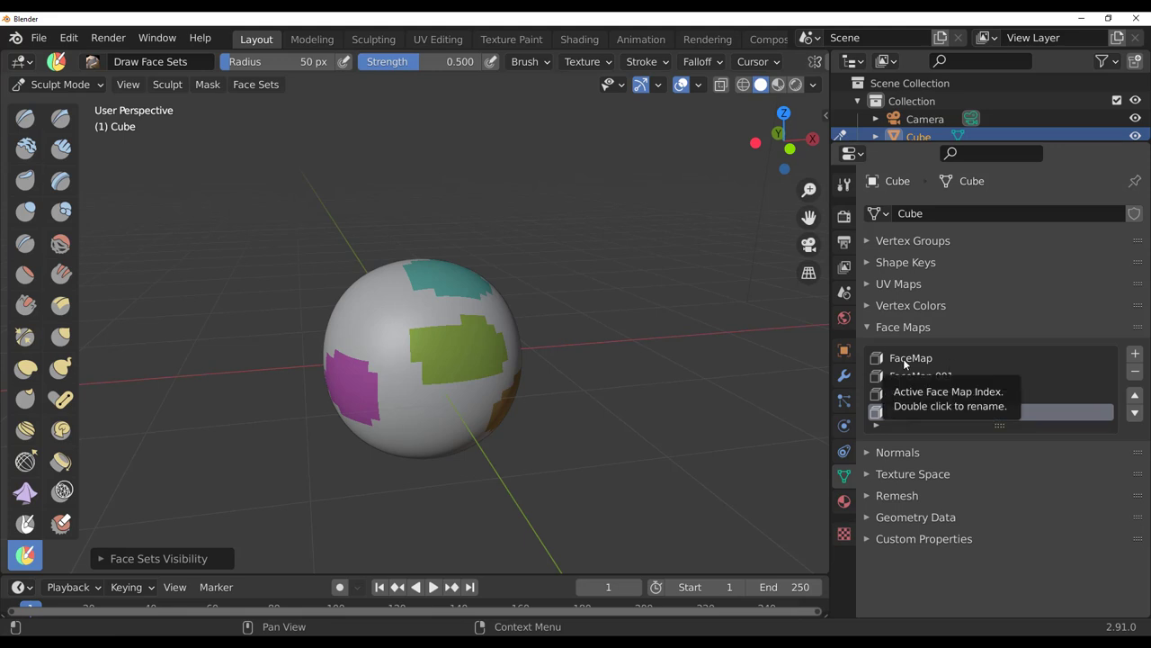
Step: Go through the four face maps in the list and compare them with the painted patches
{"action": "left_click", "coordinate": [904, 358]}
{"action": "left_click", "coordinate": [915, 377]}
{"action": "left_click", "coordinate": [923, 394]}
{"action": "left_click", "coordinate": [919, 411]}
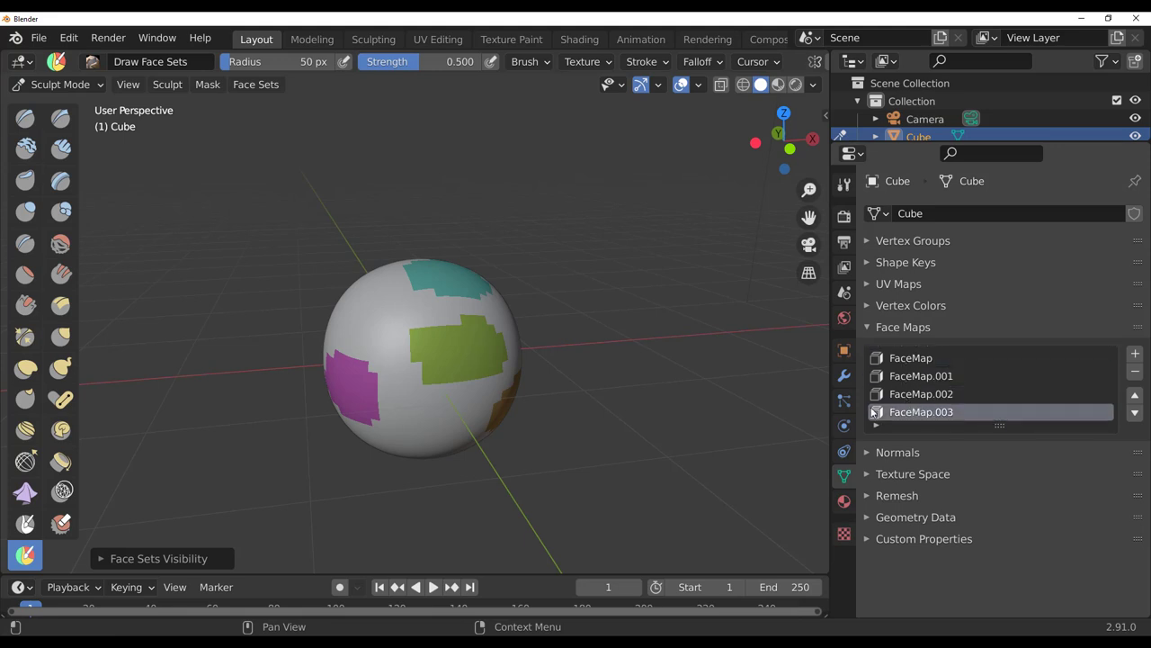
{"action": "middle_click_drag", "start_coordinate": [422, 351], "coordinate": [471, 356]}
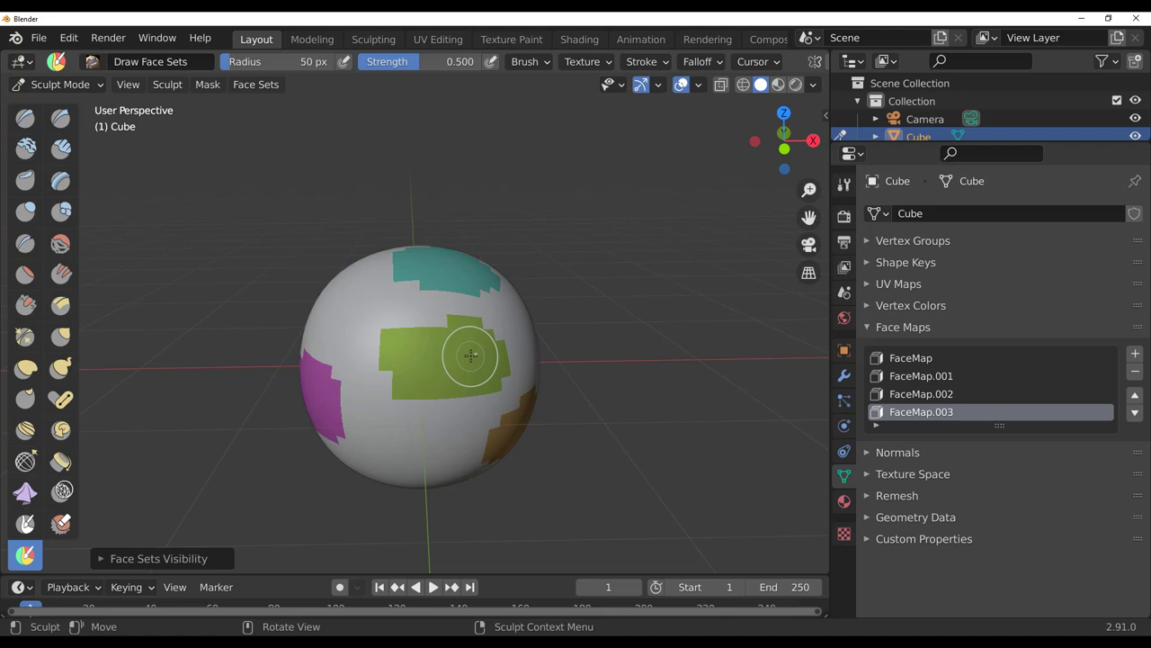
Step: Isolate the green front face set and compare how the mesh appears in Object Mode and Edit Mode
{"action": "middle_click_drag", "start_coordinate": [527, 353], "coordinate": [483, 381]}
{"action": "key", "text": "h"}
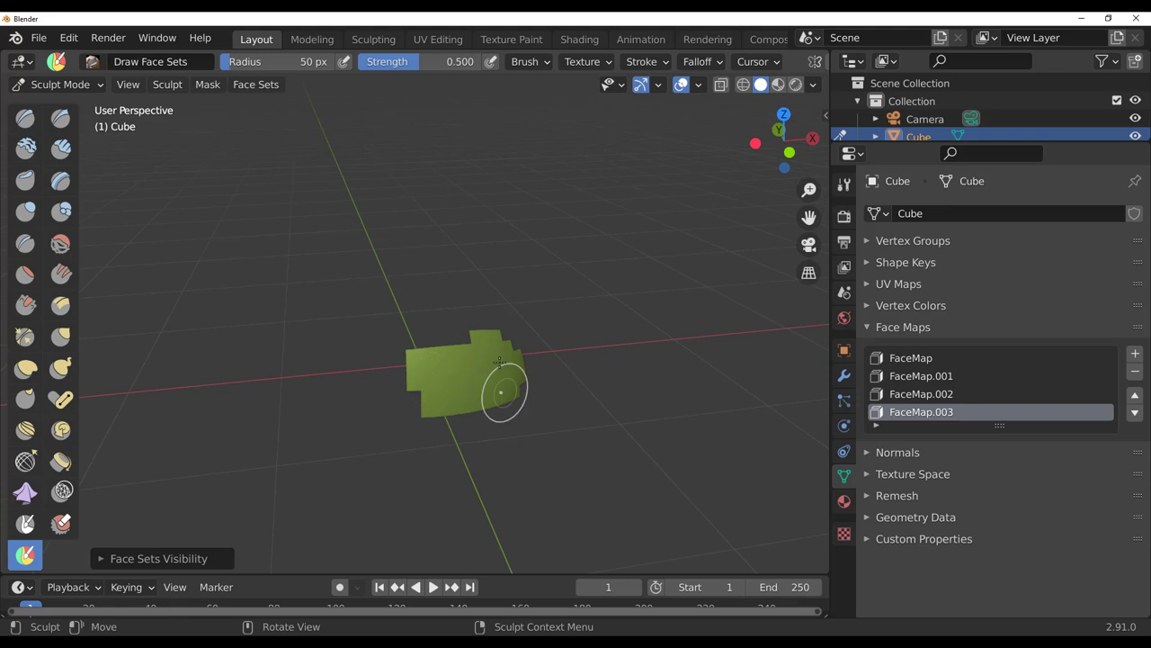
{"action": "left_click", "coordinate": [58, 84]}
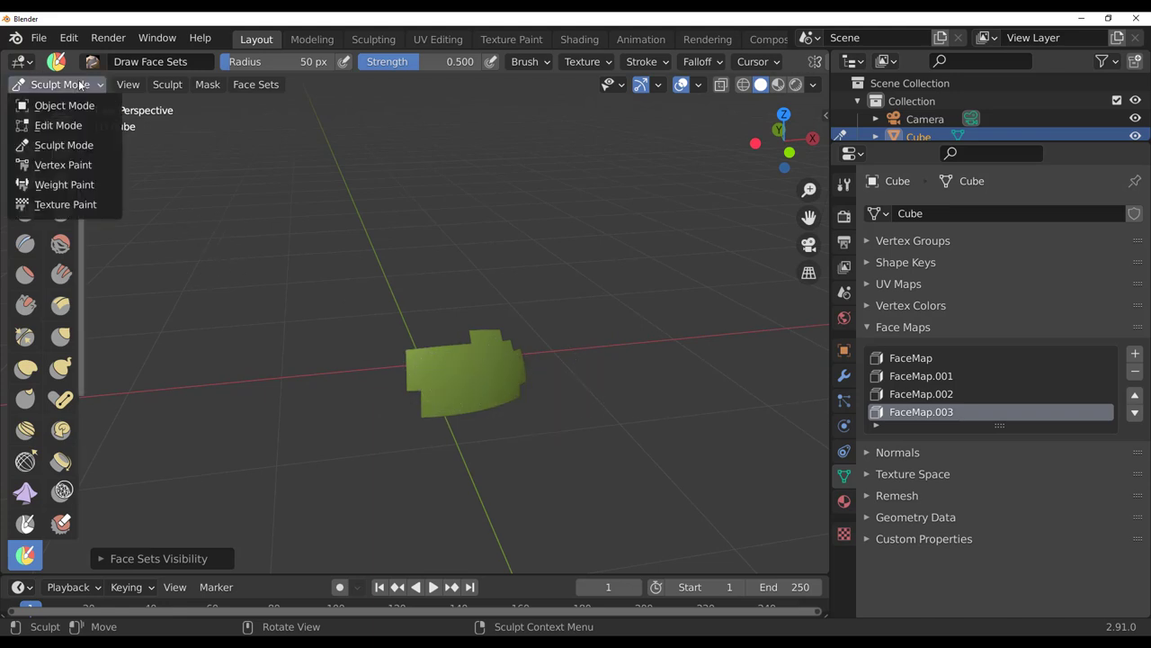
{"action": "left_click", "coordinate": [64, 106]}
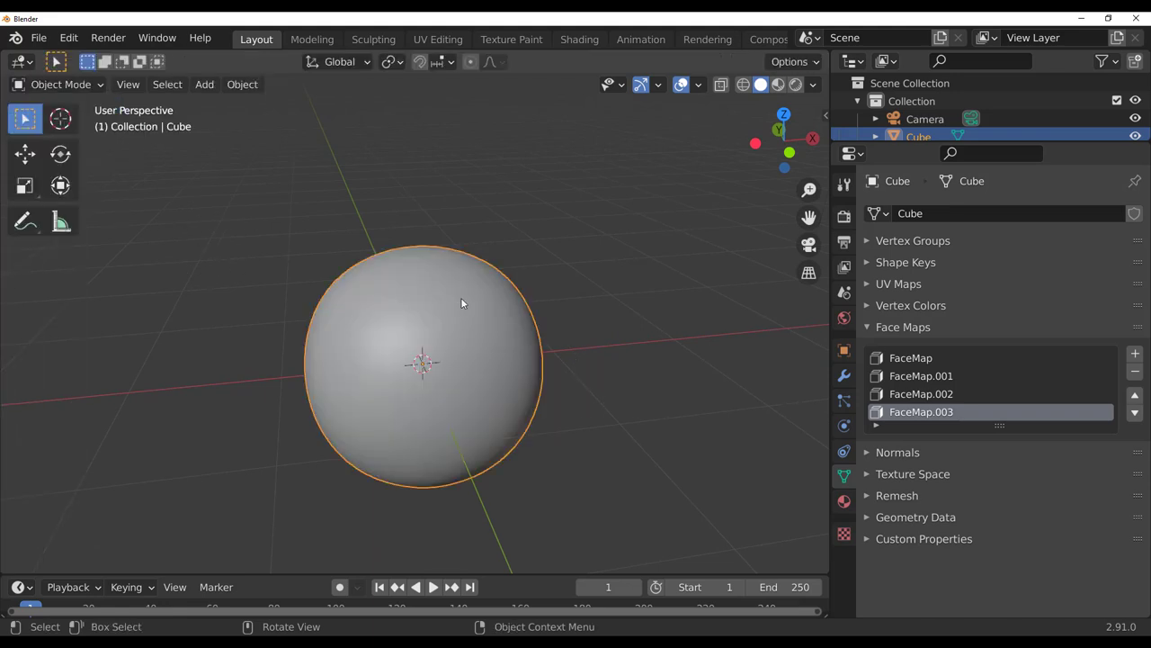
{"action": "key", "text": "Tab"}
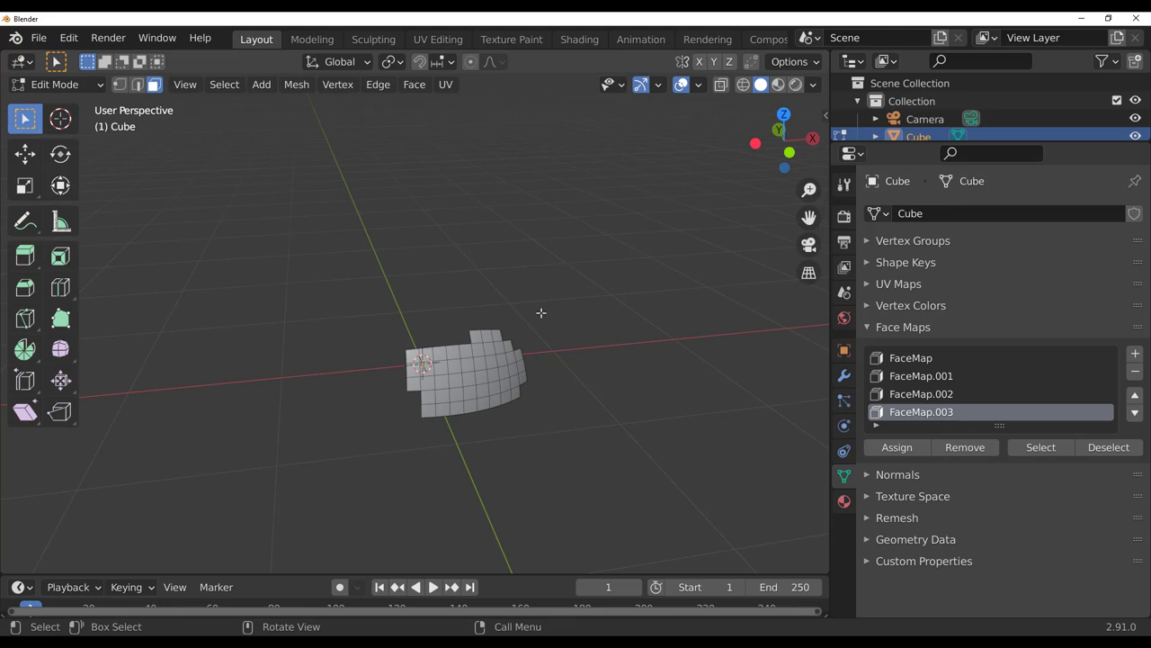
Step: Reveal the full rounded cube in Sculpt Mode and bring it into Edit Mode by way of Object Mode
{"action": "left_click", "coordinate": [56, 84]}
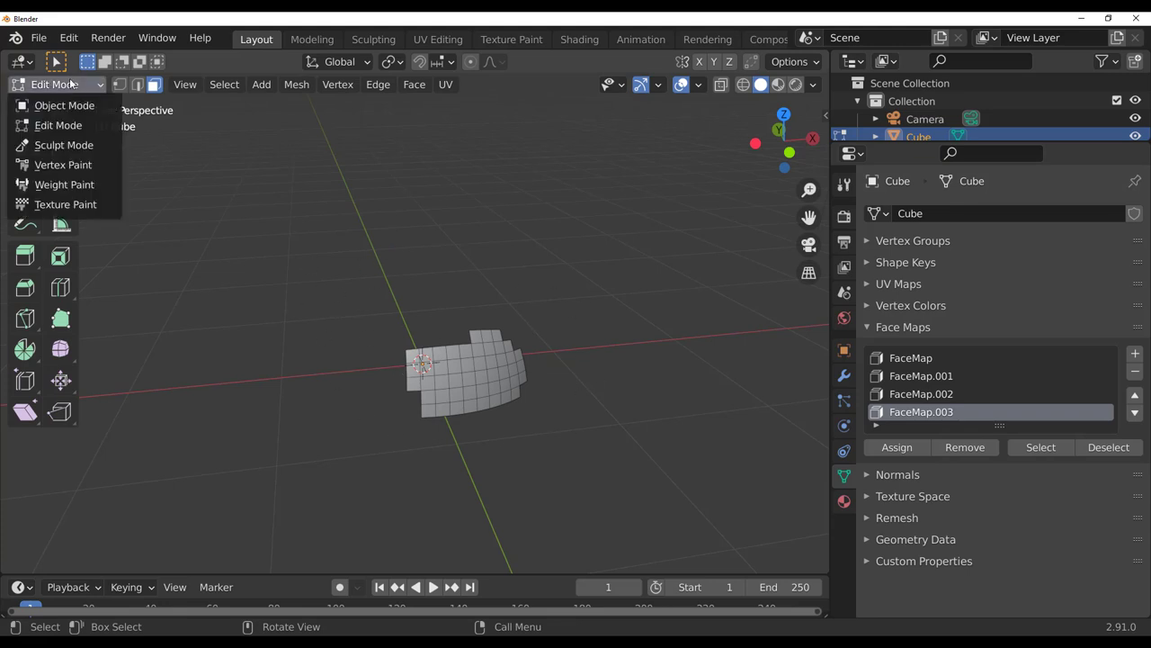
{"action": "left_click", "coordinate": [58, 144]}
{"action": "key", "text": "alt+h"}
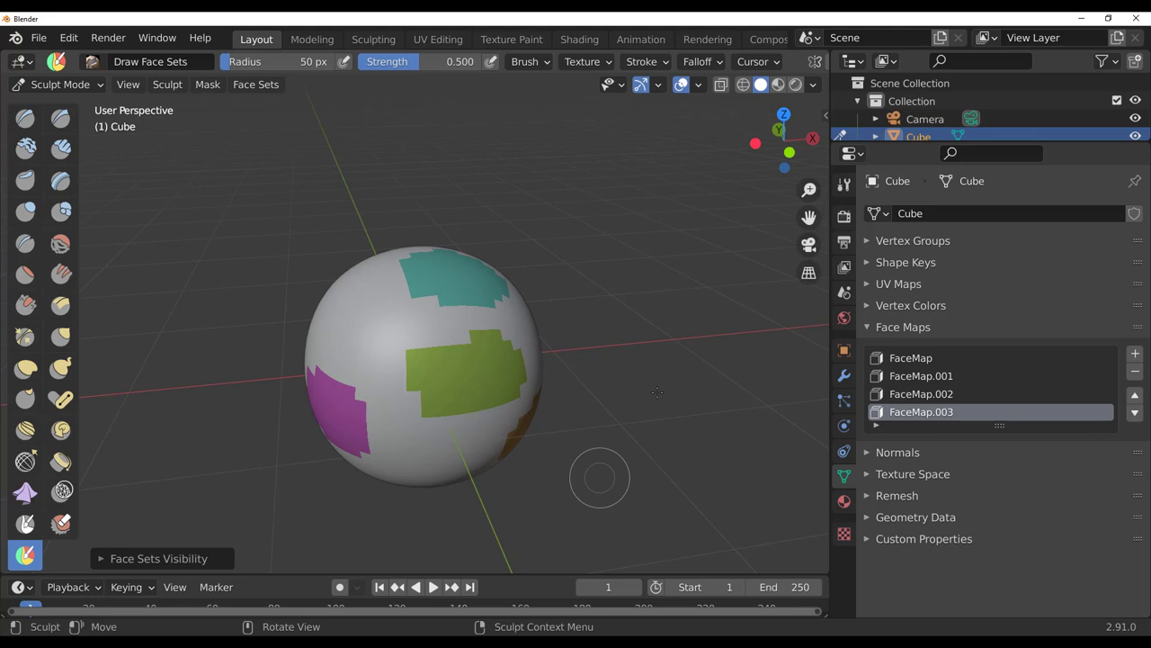
{"action": "middle_click_drag", "start_coordinate": [301, 207], "coordinate": [471, 404]}
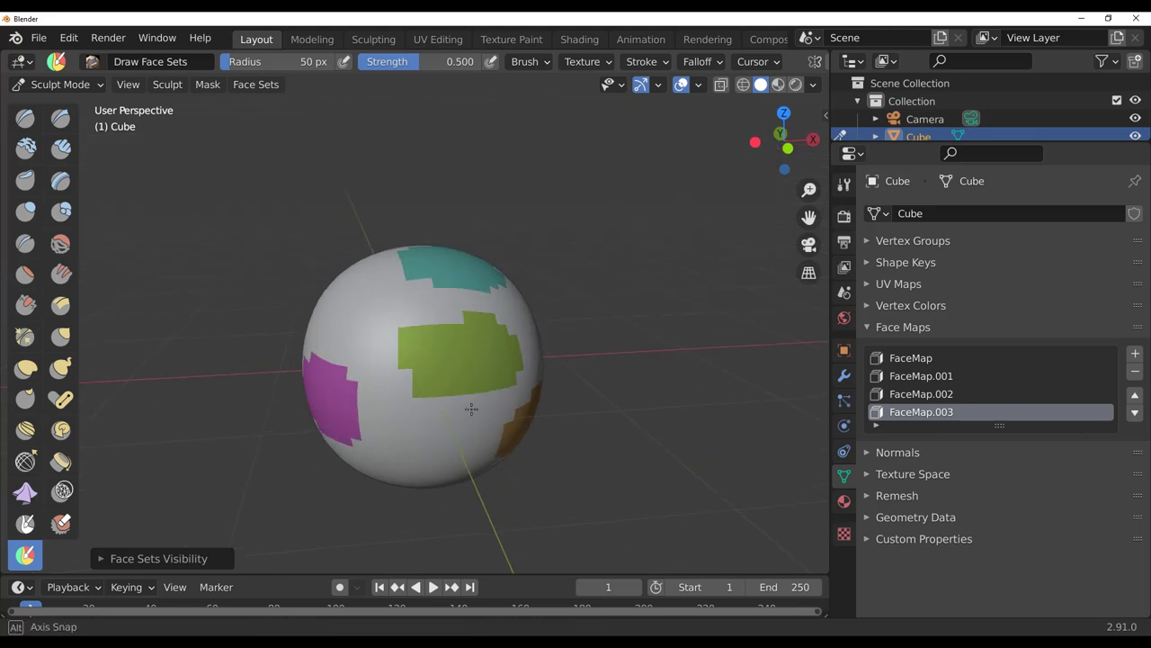
{"action": "left_click", "coordinate": [56, 83]}
{"action": "left_click", "coordinate": [64, 105]}
{"action": "key", "text": "Tab"}
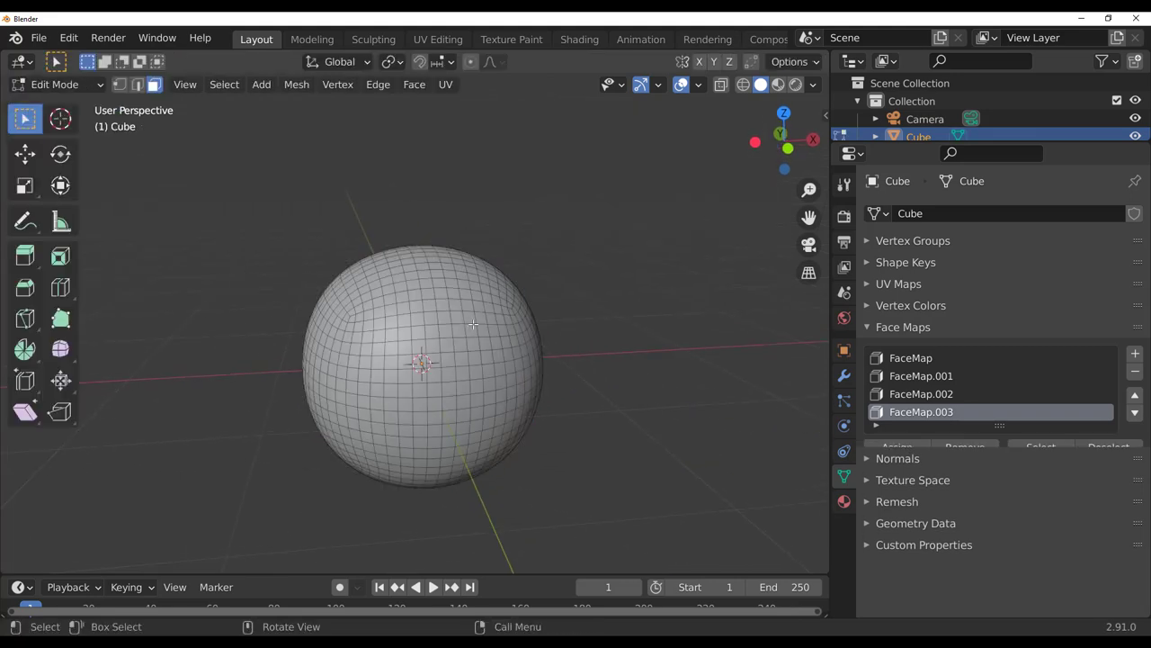
{"action": "mouse_move", "coordinate": [599, 360]}
{"action": "middle_mouse_down"}
{"action": "mouse_move", "coordinate": [255, 369]}
{"action": "mouse_move", "coordinate": [599, 354]}
{"action": "middle_mouse_up"}
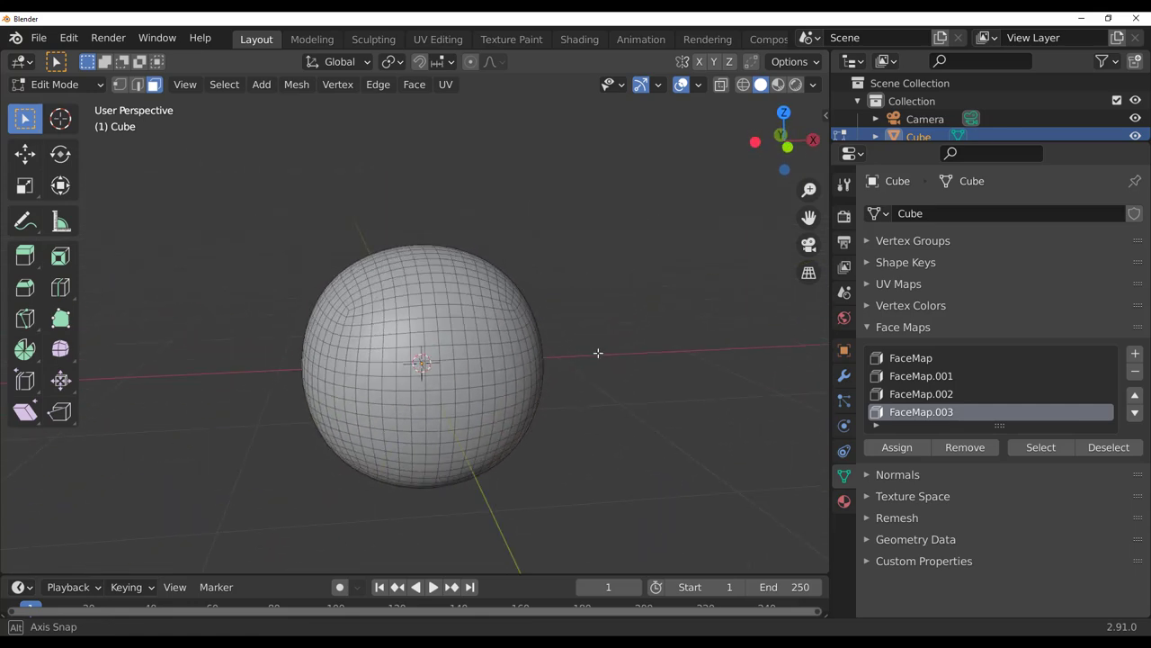
Step: Select the faces assigned to the first face map, FaceMap, on the full mesh
{"action": "left_click", "coordinate": [915, 359]}
{"action": "left_click", "coordinate": [915, 375]}
{"action": "left_click", "coordinate": [918, 396]}
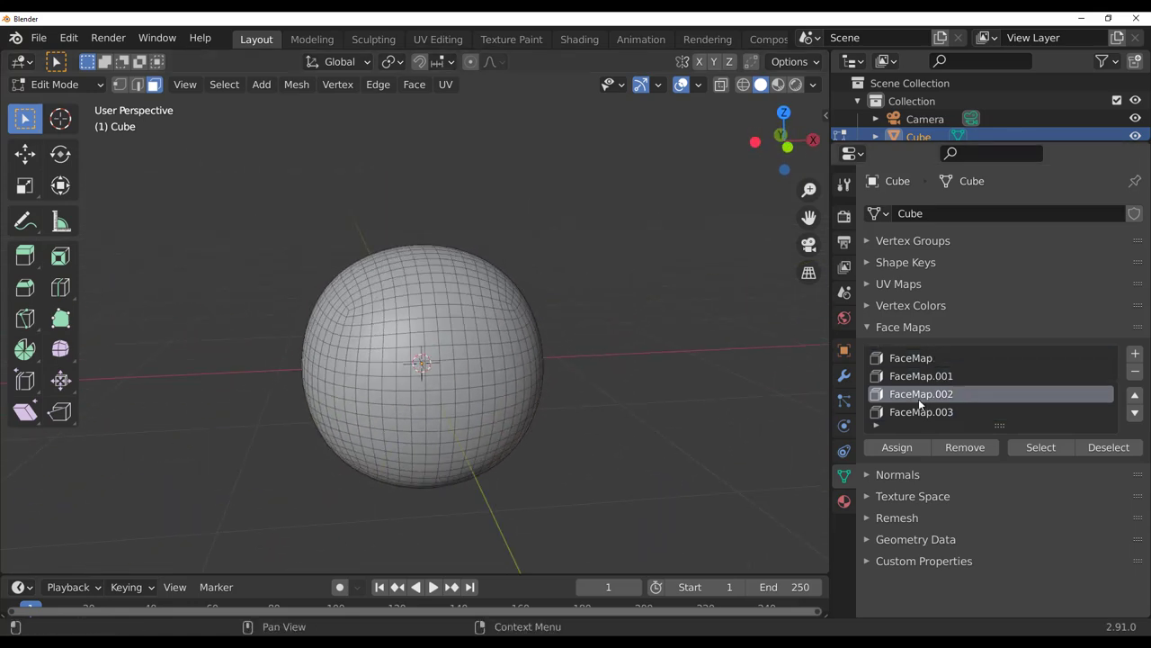
{"action": "left_click", "coordinate": [913, 377]}
{"action": "left_click", "coordinate": [912, 360]}
{"action": "left_click", "coordinate": [1039, 449]}
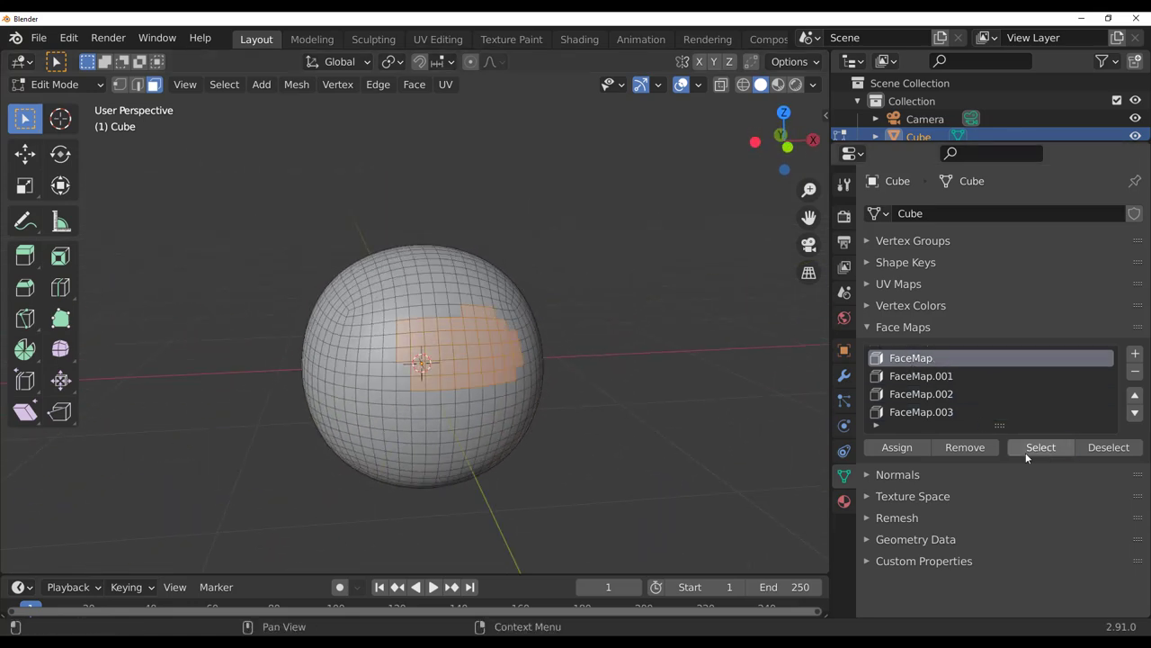
{"action": "middle_click_drag", "start_coordinate": [611, 404], "coordinate": [619, 396]}
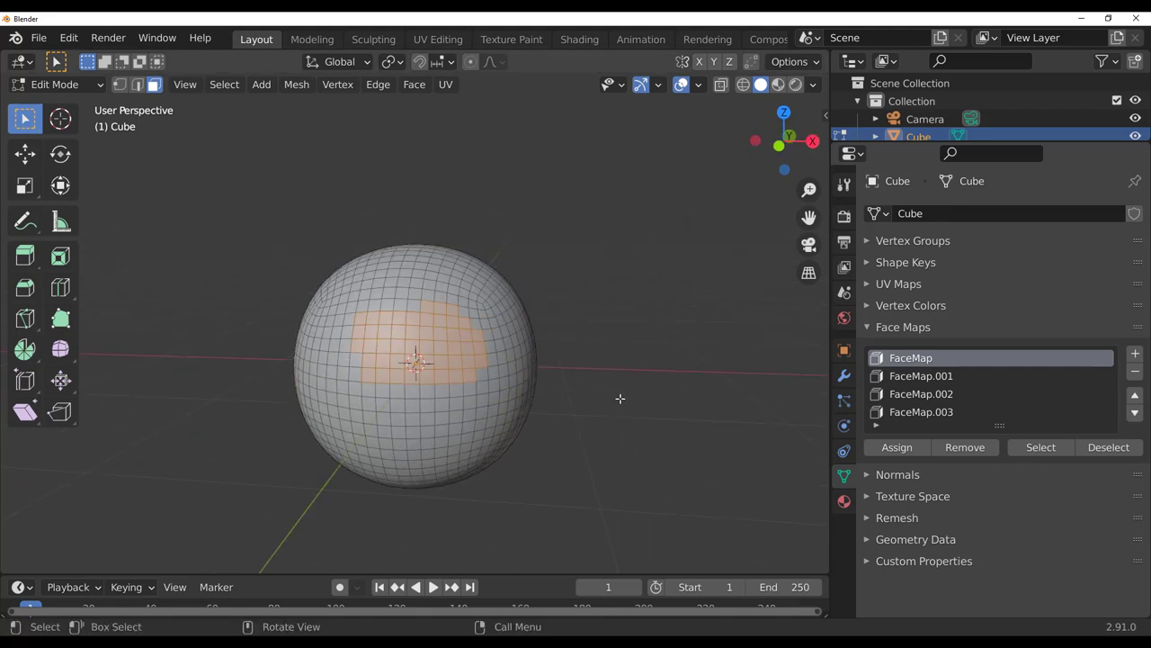
Step: Deselect the first face map's faces and select the faces assigned to FaceMap.003
{"action": "left_click", "coordinate": [1108, 447]}
{"action": "left_click", "coordinate": [1041, 447]}
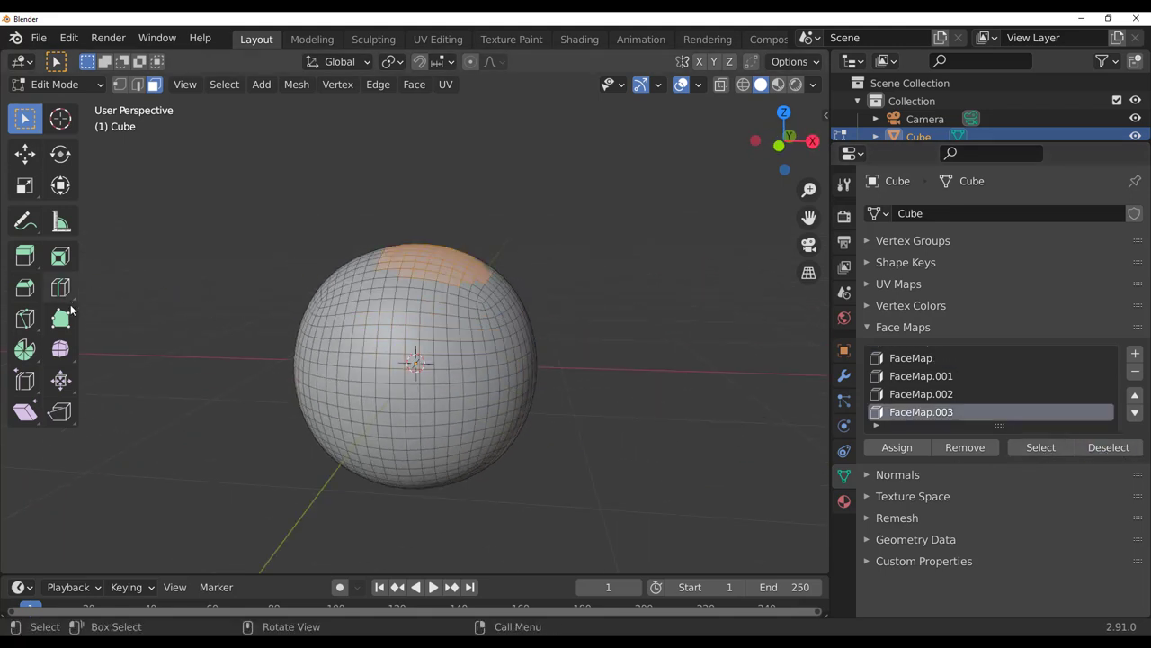
Step: Split the 3D viewport side by side, turn the new area into a UV Editor and make it narrower
{"action": "left_click_drag", "start_coordinate": [2, 576], "coordinate": [527, 360]}
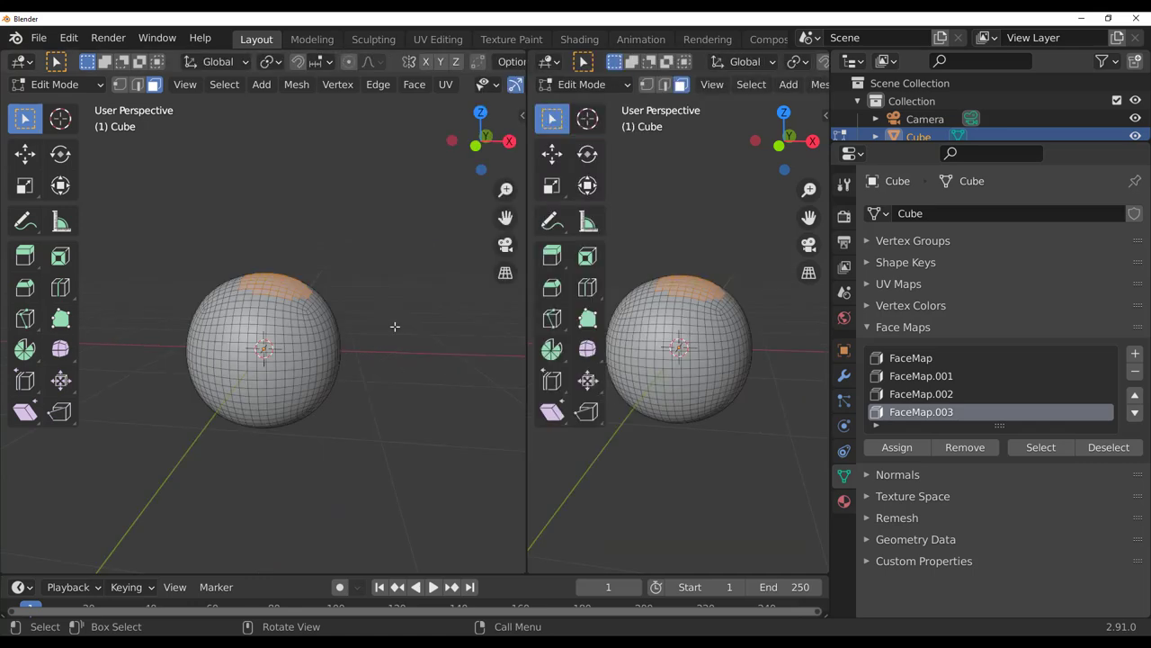
{"action": "left_click", "coordinate": [21, 62]}
{"action": "key", "text": "Escape"}
{"action": "left_click", "coordinate": [20, 61]}
{"action": "left_click", "coordinate": [54, 149]}
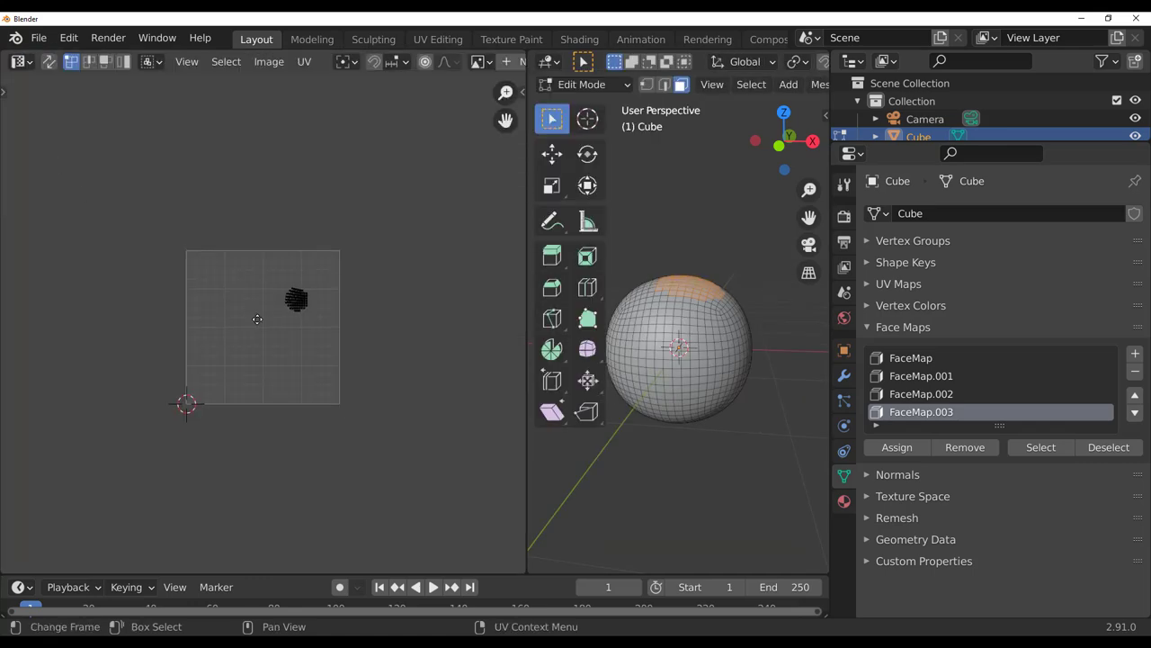
{"action": "scroll", "coordinate": [337, 261], "scroll_direction": "up", "scroll_amount": 6}
{"action": "scroll", "coordinate": [286, 306], "scroll_direction": "down", "scroll_amount": 4}
{"action": "left_click_drag", "start_coordinate": [526, 248], "coordinate": [352, 247]}
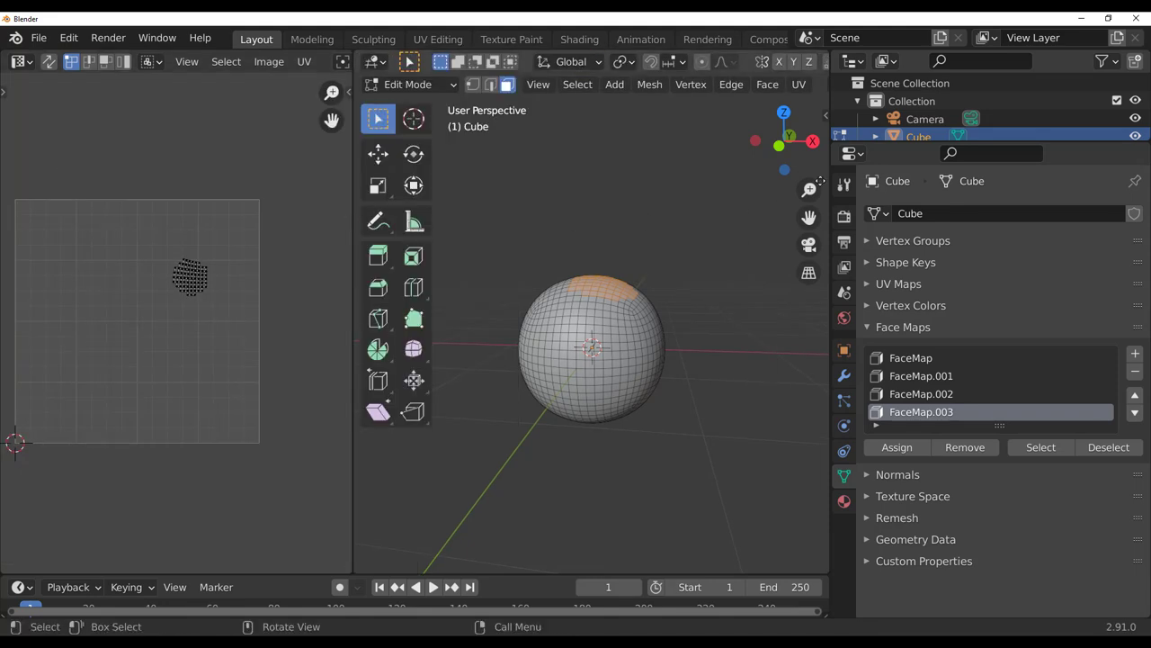
Step: Unwrap the selected top patch and examine its UV layout against the faces on the mesh
{"action": "left_click", "coordinate": [800, 84]}
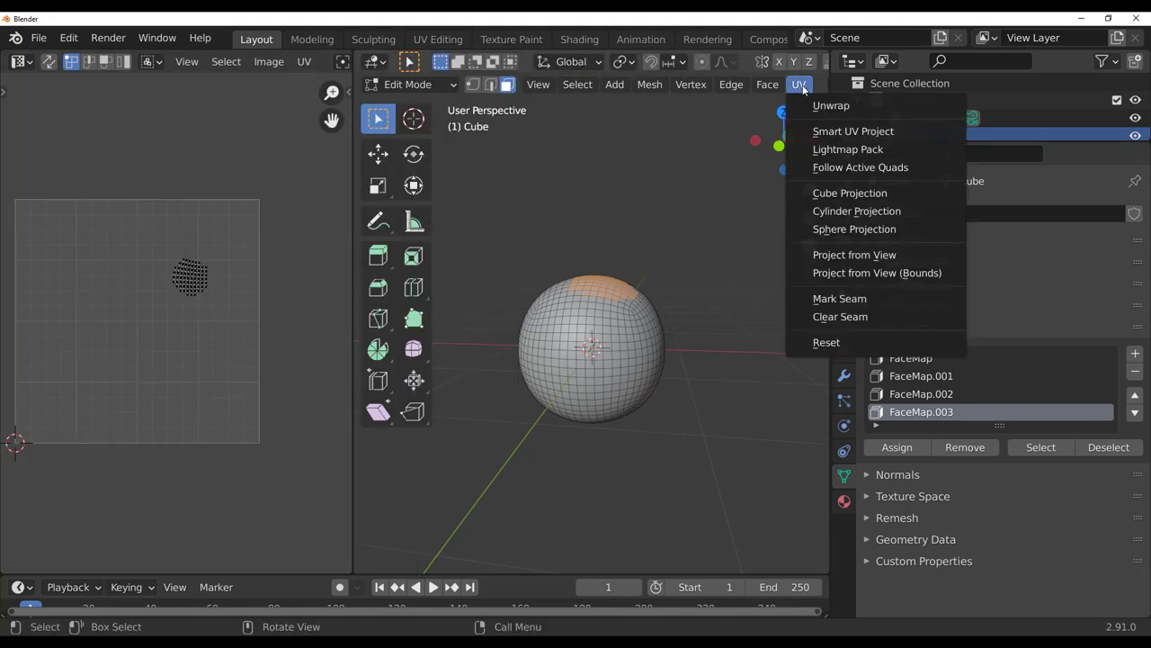
{"action": "left_click", "coordinate": [843, 108]}
{"action": "scroll", "coordinate": [174, 303], "scroll_direction": "down", "scroll_amount": 1}
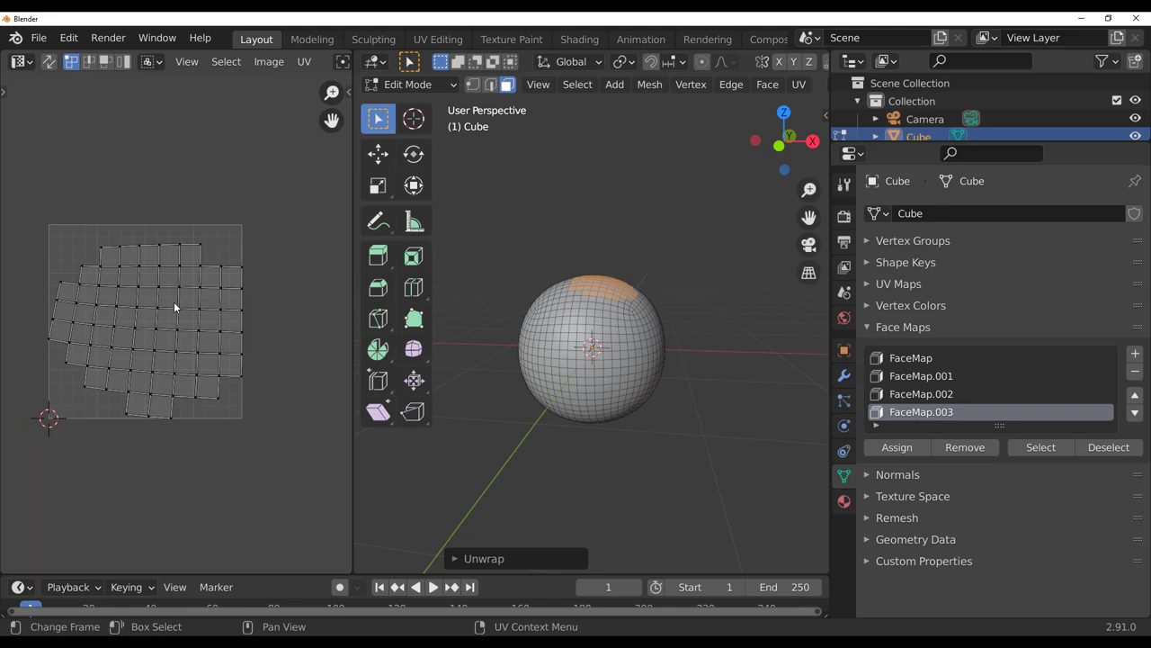
{"action": "middle_click_drag", "start_coordinate": [662, 344], "coordinate": [669, 365]}
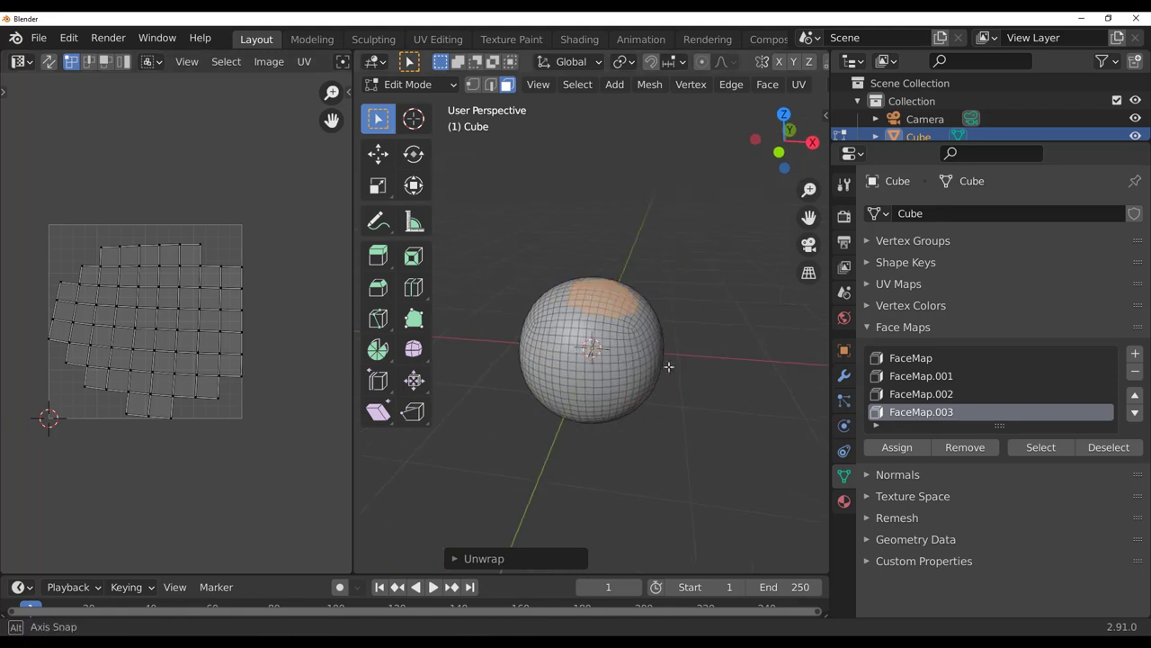
{"action": "scroll", "coordinate": [598, 302], "scroll_direction": "up", "scroll_amount": 4}
{"action": "scroll", "coordinate": [595, 331], "scroll_direction": "down", "scroll_amount": 2}
{"action": "middle_click_drag", "start_coordinate": [593, 331], "coordinate": [565, 357]}
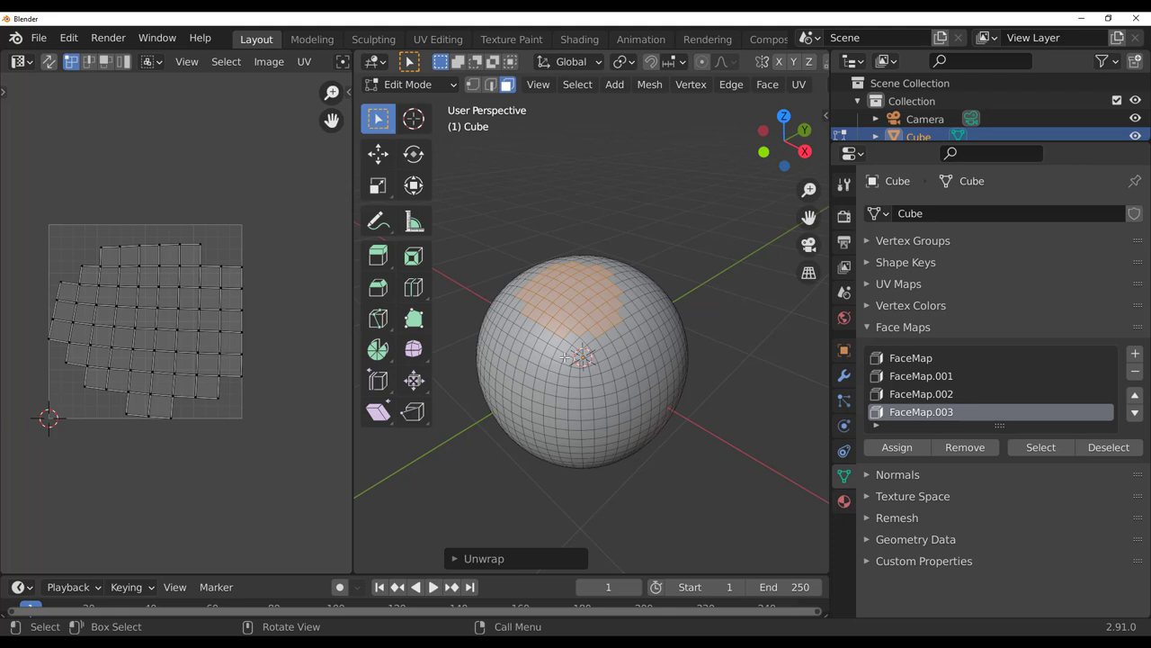
{"action": "scroll", "coordinate": [271, 187], "scroll_direction": "up", "scroll_amount": 1}
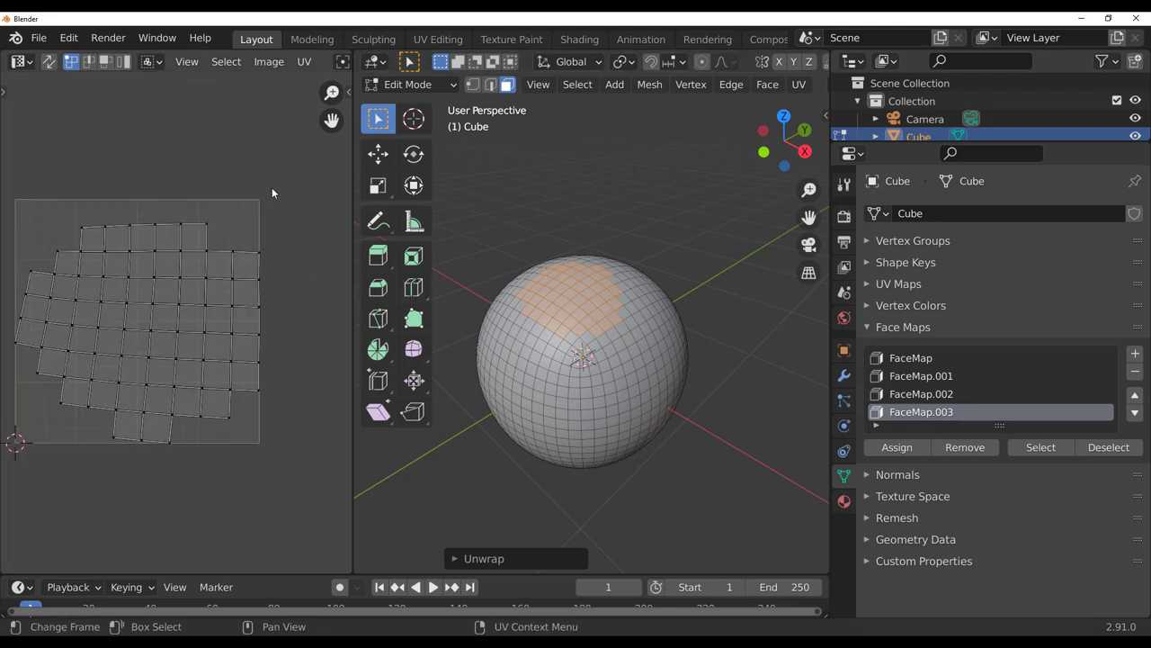
{"action": "middle_click_drag", "start_coordinate": [617, 330], "coordinate": [657, 296]}
{"action": "key", "text": "Tab"}
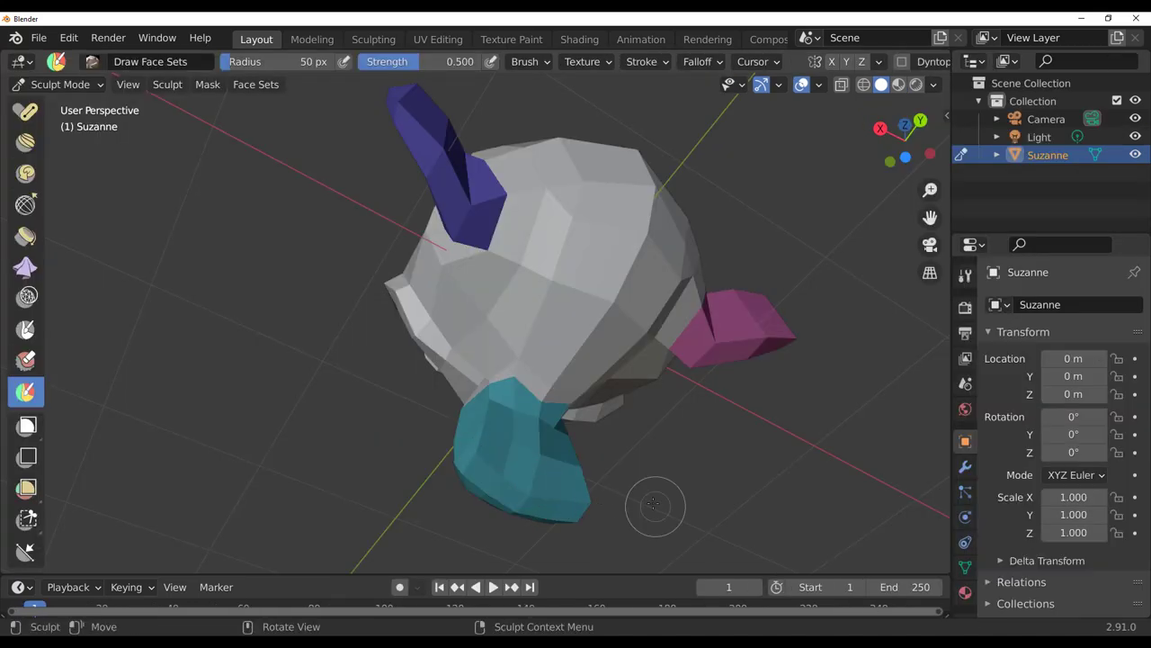
Step: Isolate the teal chin face set of the Suzanne mesh and bring it into Edit Mode
{"action": "scroll", "coordinate": [654, 504], "scroll_direction": "down", "scroll_amount": 4}
{"action": "middle_click_drag", "start_coordinate": [654, 504], "coordinate": [441, 449]}
{"action": "key", "text": "h"}
{"action": "key", "text": "h"}
{"action": "scroll", "coordinate": [585, 417], "scroll_direction": "up", "scroll_amount": 3}
{"action": "mouse_move", "coordinate": [648, 405]}
{"action": "middle_mouse_down"}
{"action": "mouse_move", "coordinate": [586, 417]}
{"action": "mouse_move", "coordinate": [654, 417]}
{"action": "middle_mouse_up"}
{"action": "key", "text": "h"}
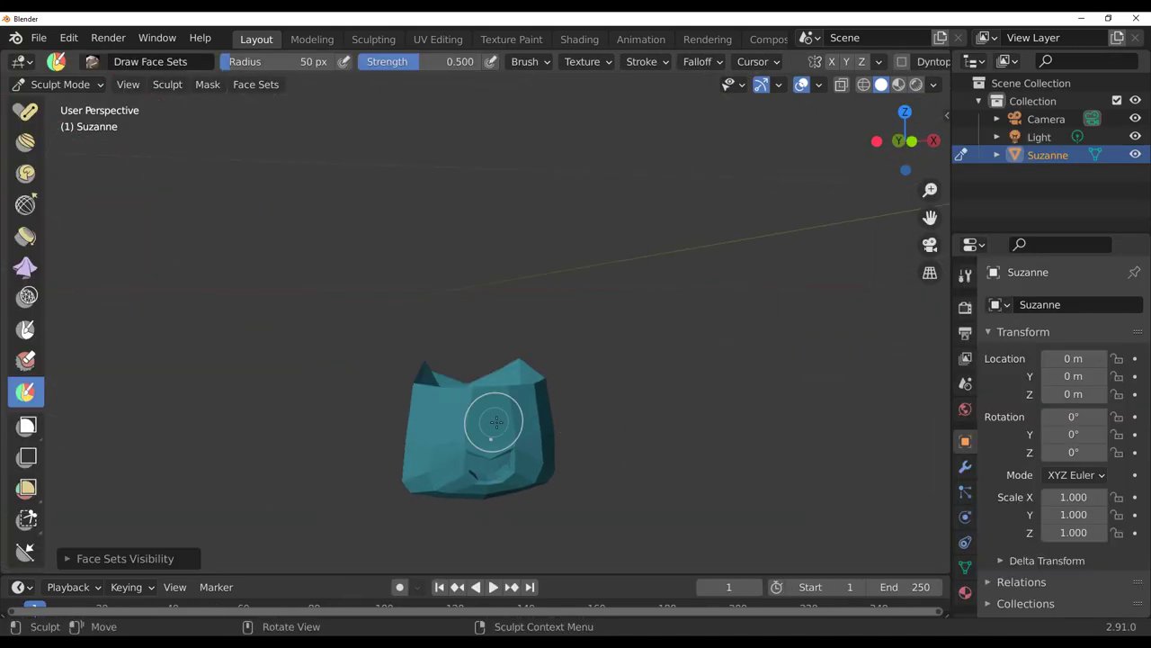
{"action": "middle_click_drag", "start_coordinate": [494, 422], "coordinate": [632, 441]}
{"action": "key", "text": "Tab"}
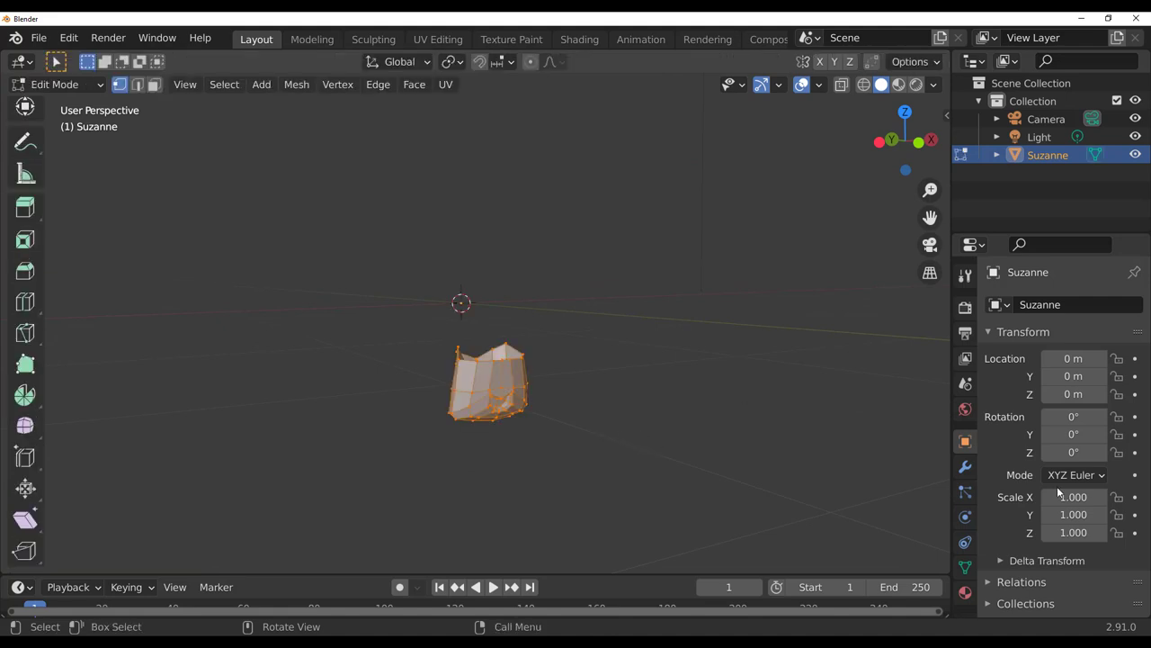
Step: Add a face map in Suzanne's object data properties, assign the isolated chin's faces and return to Sculpt Mode
{"action": "left_click", "coordinate": [965, 567]}
{"action": "left_click_drag", "start_coordinate": [997, 335], "coordinate": [1005, 369]}
{"action": "left_click", "coordinate": [1022, 418]}
{"action": "left_click", "coordinate": [1137, 444]}
{"action": "left_click", "coordinate": [1136, 444]}
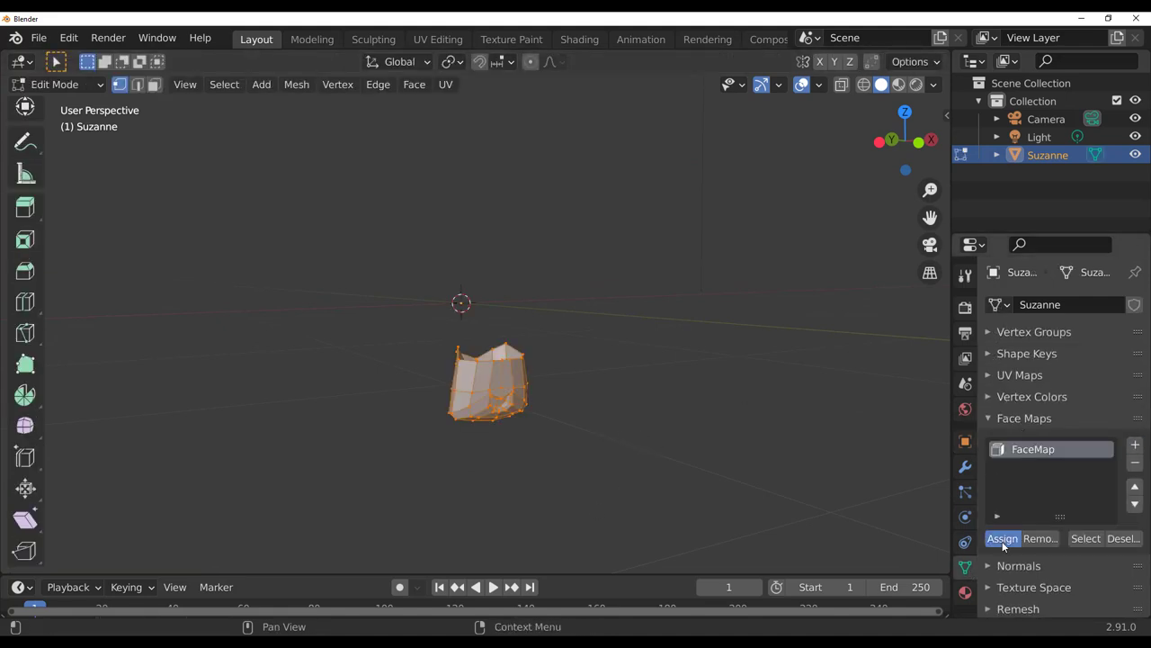
{"action": "key", "text": "Tab"}
Step: Reveal Suzanne's whole head, isolate the pink ear face set and bring it into Edit Mode with all its geometry selected
{"action": "middle_click_drag", "start_coordinate": [469, 382], "coordinate": [490, 433]}
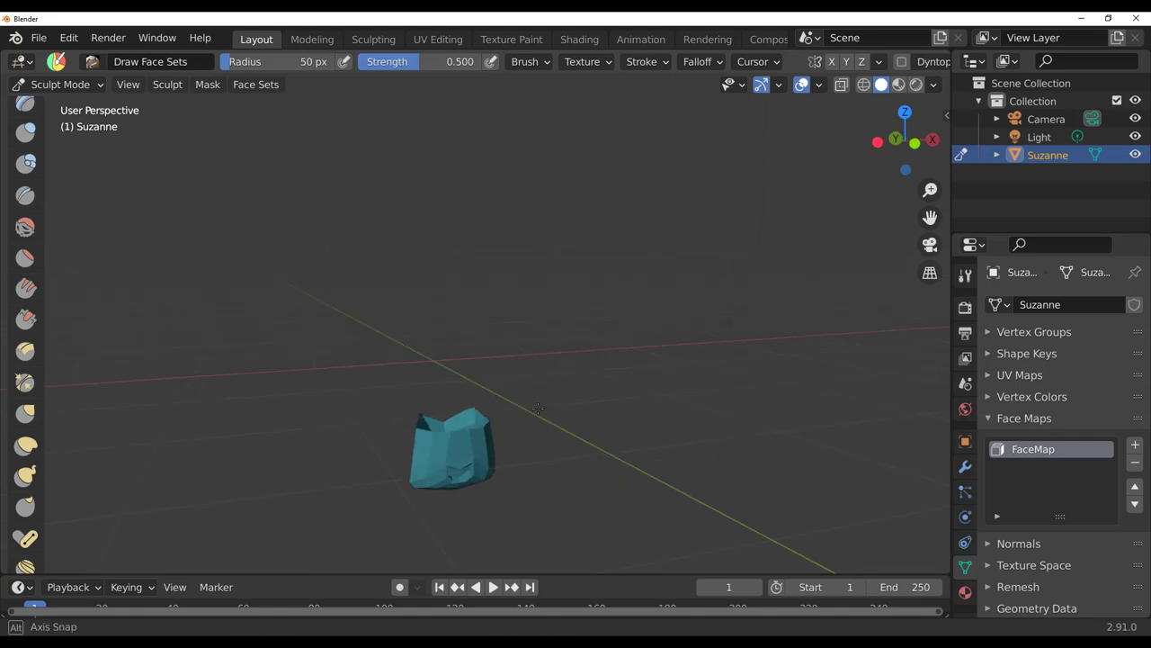
{"action": "key", "text": "h"}
{"action": "key", "text": "h"}
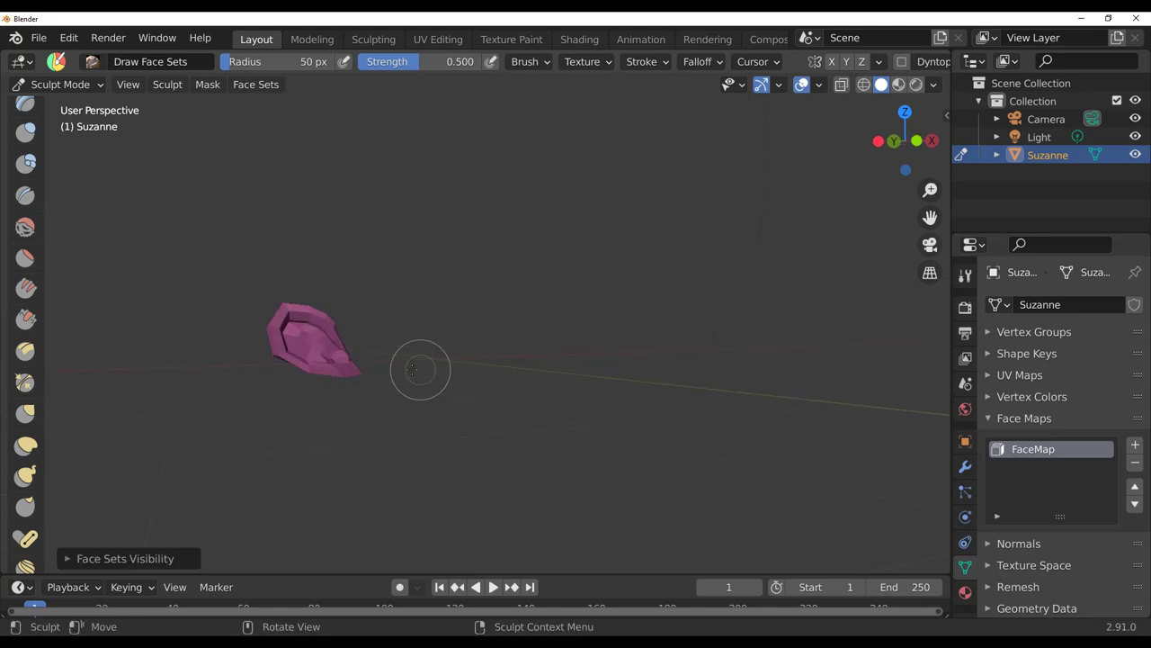
{"action": "key", "text": "Tab"}
{"action": "key", "text": "Tab"}
{"action": "key", "text": "a"}
{"action": "key", "text": "Escape"}
{"action": "key", "text": "Tab"}
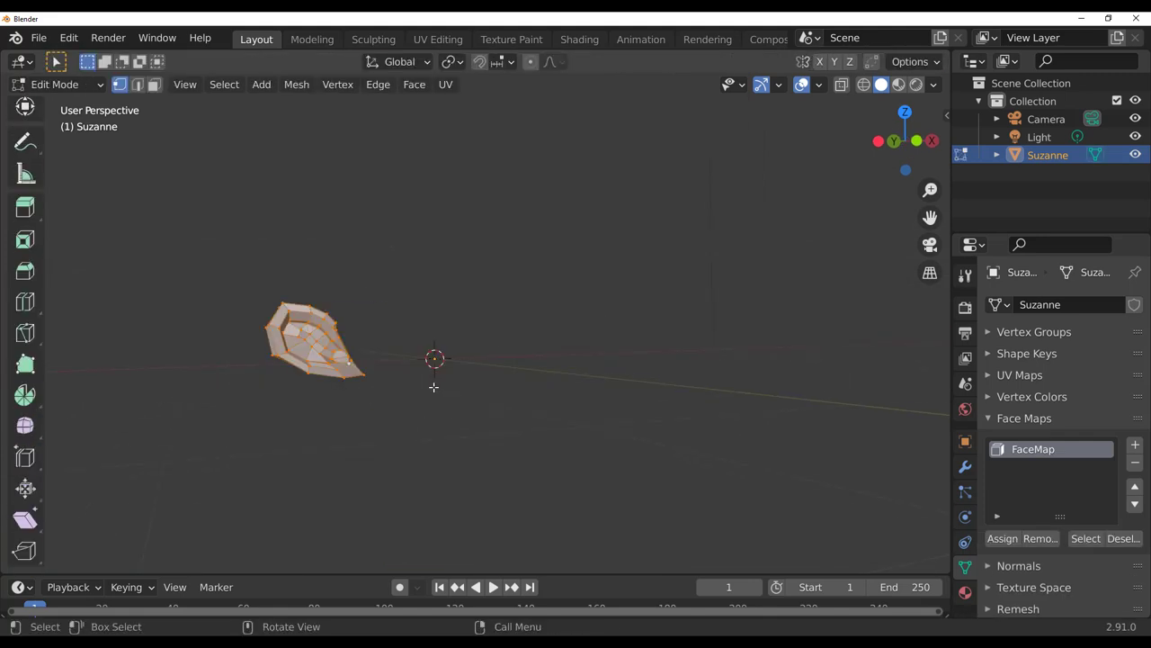
Step: Add a second face map, assign the pink ear's faces to it and reveal the whole head in Sculpt Mode
{"action": "left_click", "coordinate": [1135, 445]}
{"action": "left_click", "coordinate": [1015, 541]}
{"action": "key", "text": "Tab"}
{"action": "key", "text": "h"}
{"action": "middle_click_drag", "start_coordinate": [423, 409], "coordinate": [362, 424]}
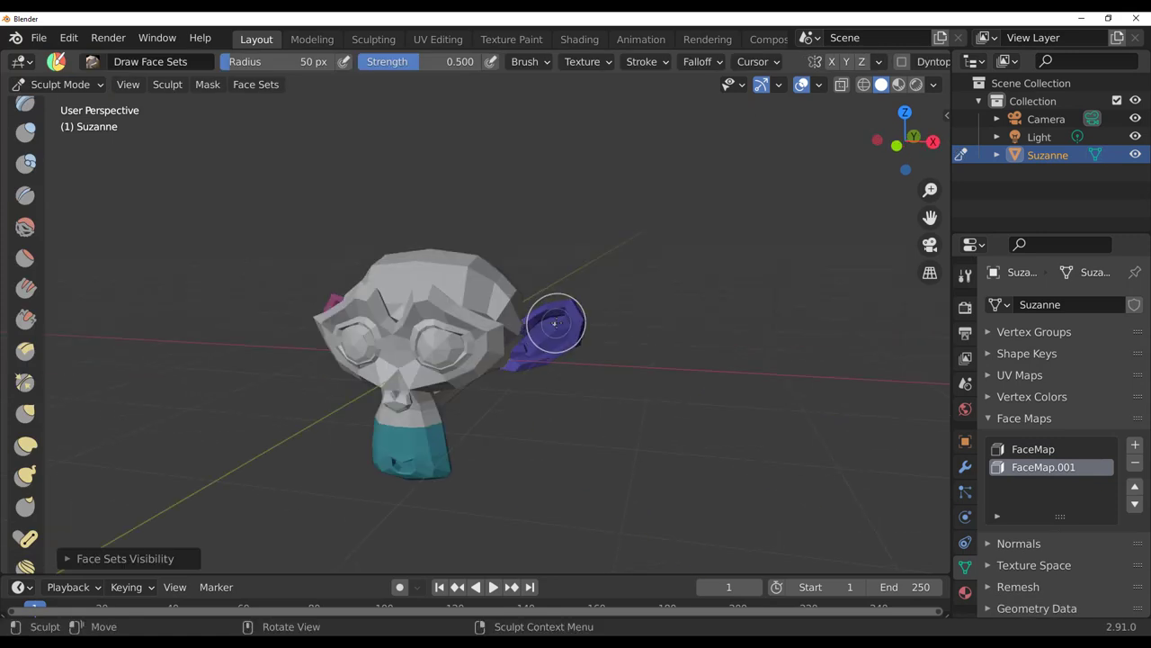
Step: Isolate the purple ear face set, select all its geometry in Edit Mode and assign it to a third face map
{"action": "key", "text": "h"}
{"action": "key", "text": "Tab"}
{"action": "key", "text": "a"}
{"action": "left_click", "coordinate": [1135, 444]}
{"action": "left_click", "coordinate": [1004, 538]}
{"action": "middle_click_drag", "start_coordinate": [593, 472], "coordinate": [622, 473]}
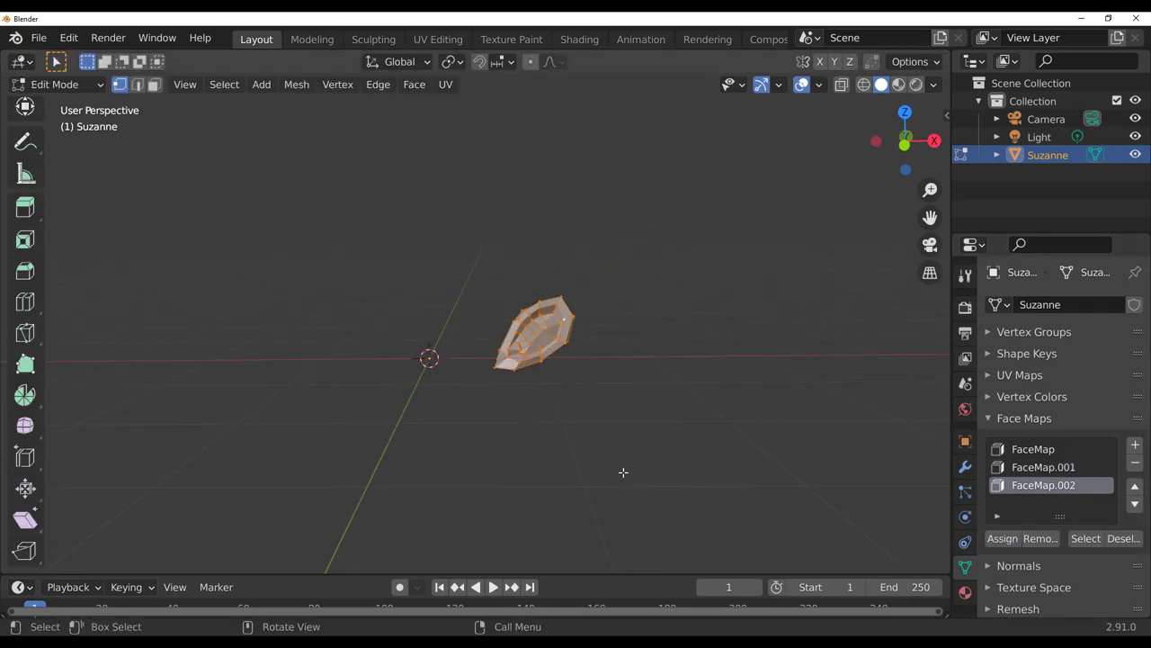
Step: Reveal Suzanne's whole head in Sculpt Mode, and bring it into Edit Mode by way of Object Mode
{"action": "key", "text": "Tab"}
{"action": "middle_click_drag", "start_coordinate": [574, 440], "coordinate": [599, 440]}
{"action": "key", "text": "h"}
{"action": "mouse_move", "coordinate": [409, 428]}
{"action": "middle_mouse_down"}
{"action": "mouse_move", "coordinate": [457, 430]}
{"action": "mouse_move", "coordinate": [464, 359]}
{"action": "middle_mouse_up"}
{"action": "scroll", "coordinate": [468, 390], "scroll_direction": "up", "scroll_amount": 4}
{"action": "left_click", "coordinate": [76, 85]}
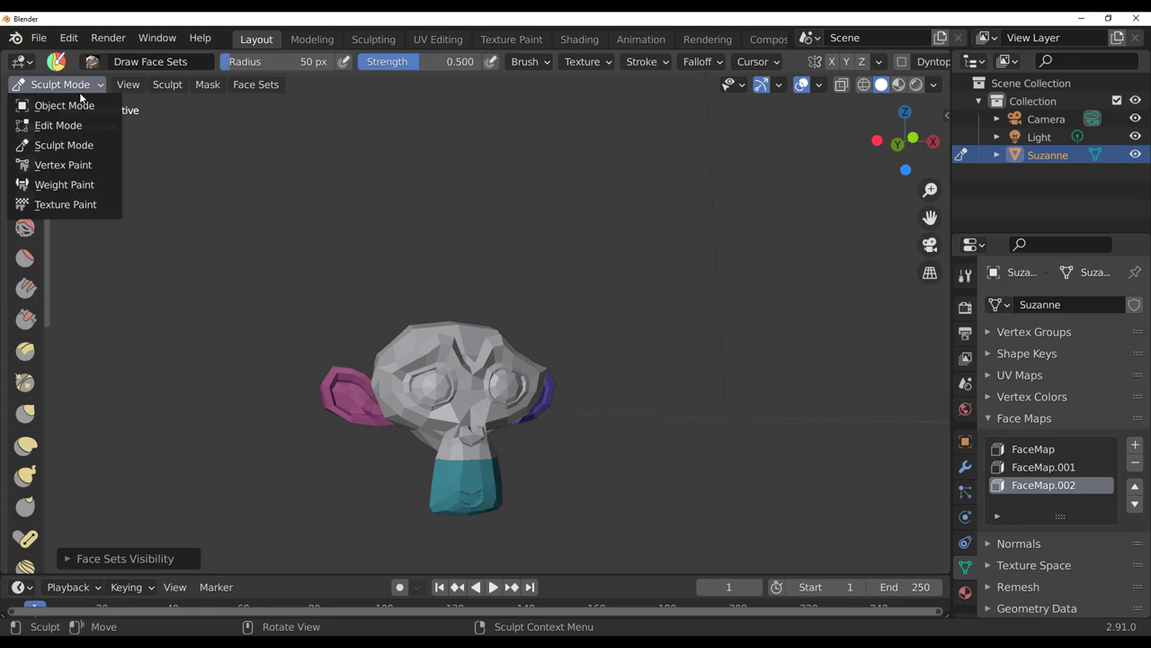
{"action": "left_click", "coordinate": [67, 106]}
{"action": "middle_click_drag", "start_coordinate": [396, 396], "coordinate": [468, 377]}
{"action": "key", "text": "Tab"}
Step: Select the chin's faces with the first face map and deselect the purple ear's faces with the third
{"action": "left_click", "coordinate": [1034, 449]}
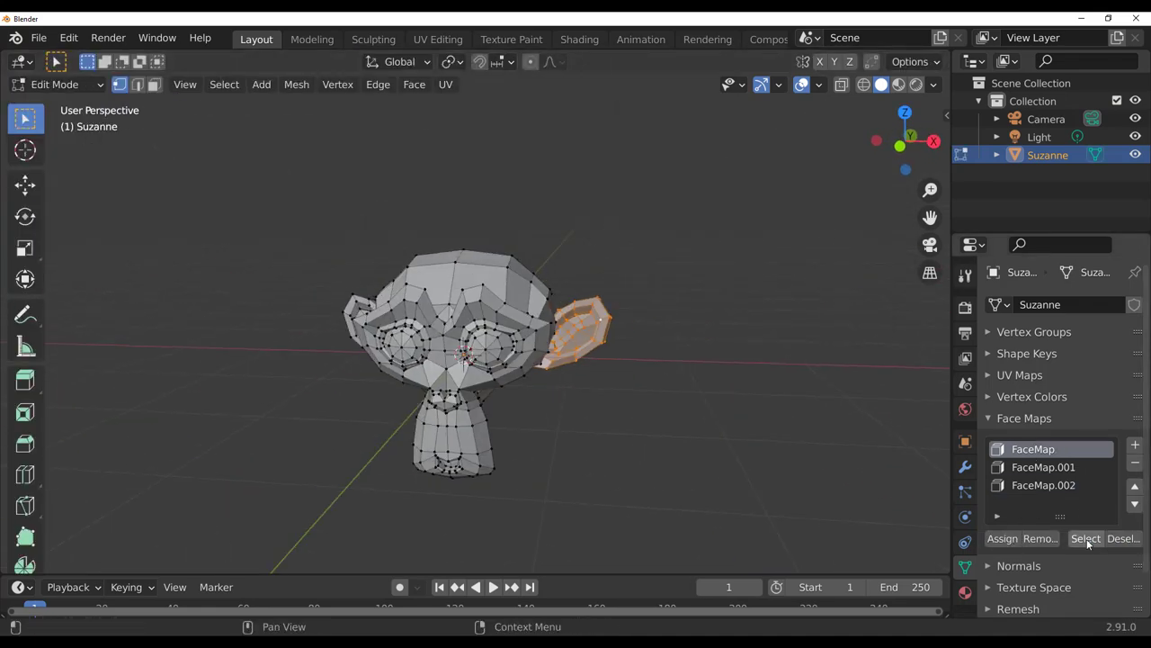
{"action": "left_click", "coordinate": [1130, 540]}
{"action": "middle_click_drag", "start_coordinate": [584, 441], "coordinate": [639, 441]}
{"action": "scroll", "coordinate": [585, 404], "scroll_direction": "up", "scroll_amount": 1}
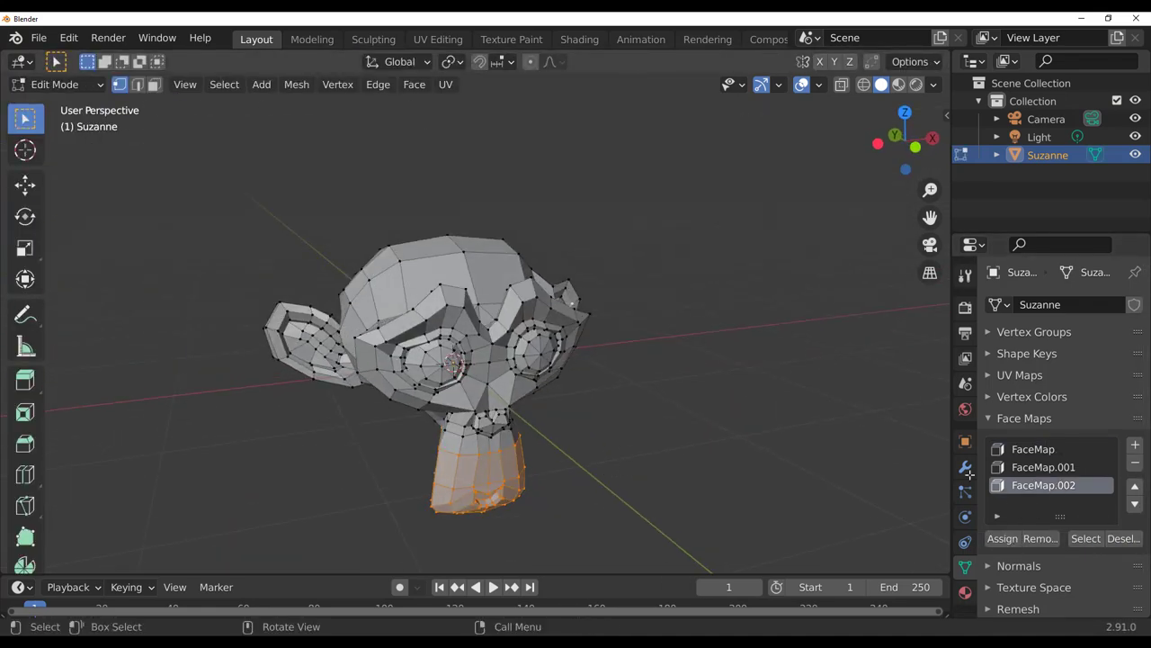
Step: Select the pink ear's faces with FaceMap.001 and deselect the chin so only that ear is selected
{"action": "left_click", "coordinate": [1043, 467]}
{"action": "left_click", "coordinate": [1123, 538]}
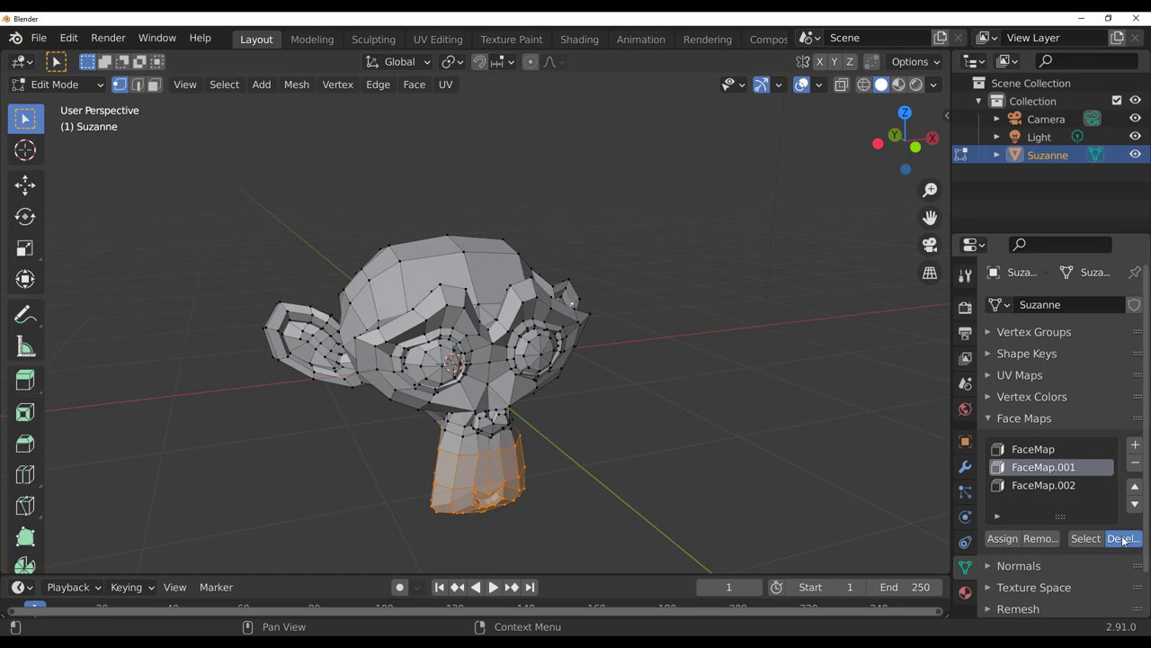
{"action": "left_click", "coordinate": [1030, 470]}
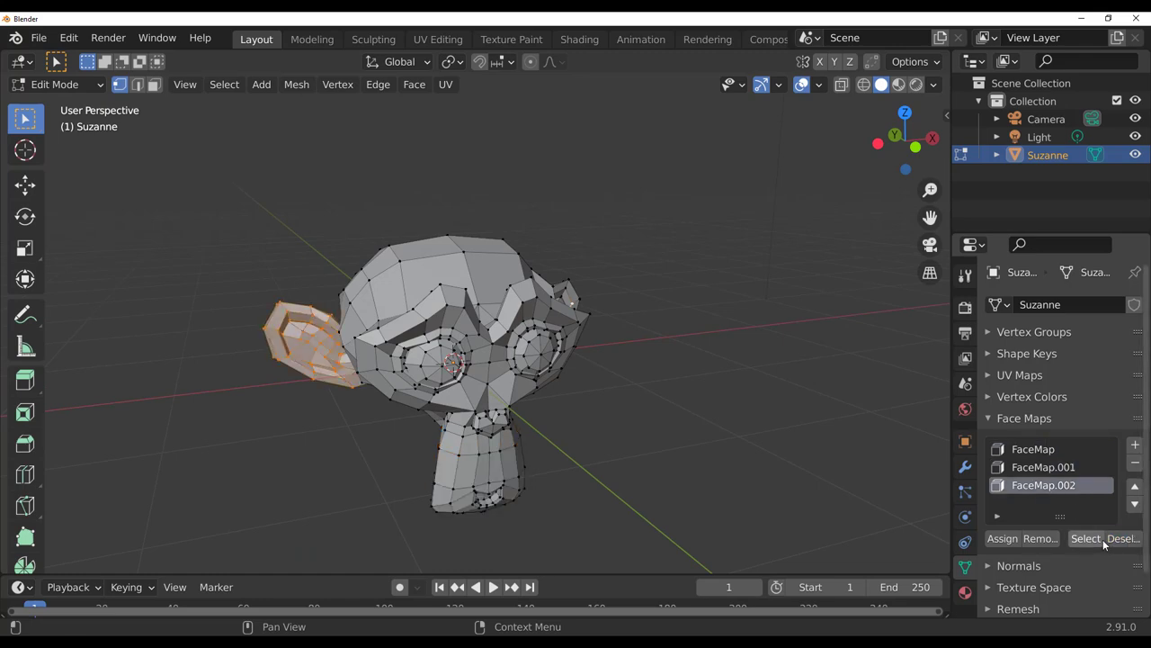
Step: Look over the UV unwrapping and projection options available for the selected pink ear
{"action": "scroll", "coordinate": [598, 389], "scroll_direction": "up", "scroll_amount": 2}
{"action": "middle_click_drag", "start_coordinate": [558, 387], "coordinate": [675, 396]}
{"action": "middle_click_drag", "start_coordinate": [675, 395], "coordinate": [701, 391]}
{"action": "left_click", "coordinate": [446, 84]}
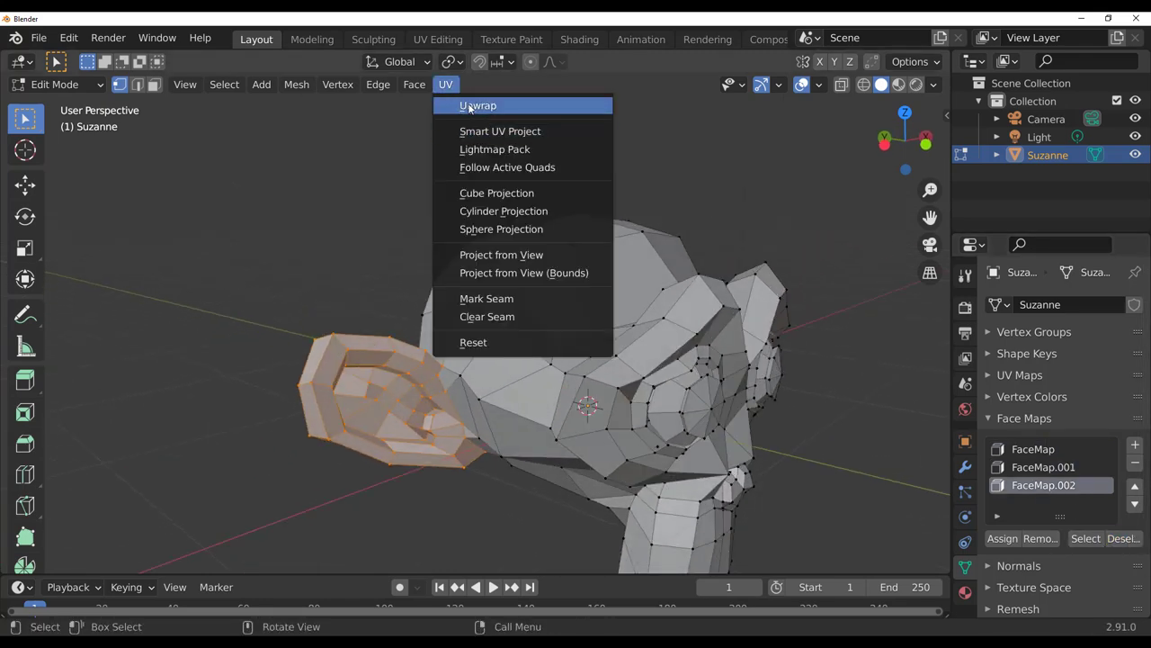
{"action": "mouse_move", "coordinate": [644, 297]}
{"action": "middle_mouse_down"}
{"action": "mouse_move", "coordinate": [548, 306]}
{"action": "mouse_move", "coordinate": [620, 292]}
{"action": "middle_mouse_up"}
{"action": "scroll", "coordinate": [621, 293], "scroll_direction": "down", "scroll_amount": 2}
{"action": "middle_click_drag", "start_coordinate": [621, 292], "coordinate": [688, 310]}
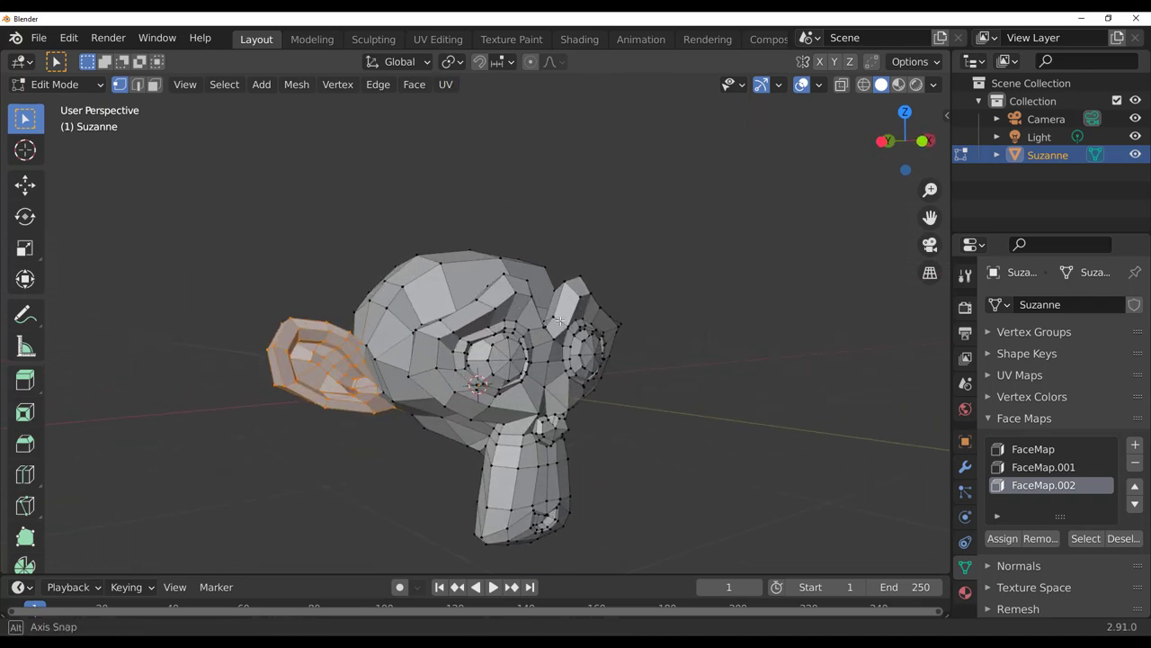
Step: Add a level 3 subdivision surface to Suzanne in Object Mode and check it by toggling Edit Mode
{"action": "key", "text": "Tab"}
{"action": "key", "text": "ctrl+3"}
{"action": "key", "text": "Tab"}
{"action": "key", "text": "Tab"}
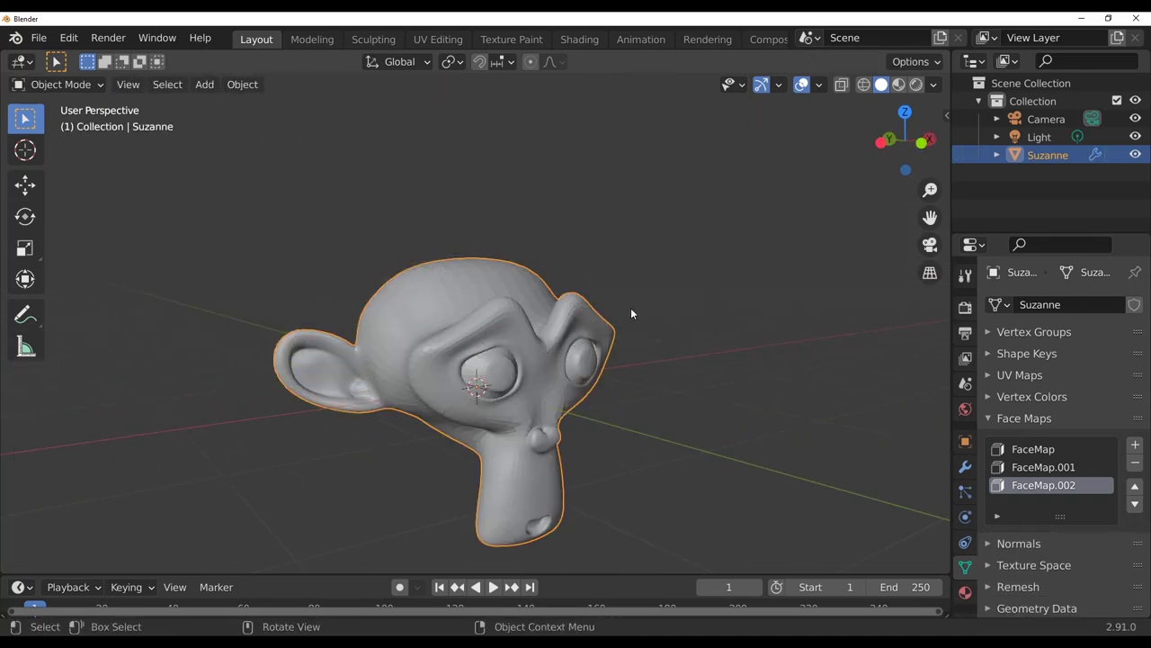